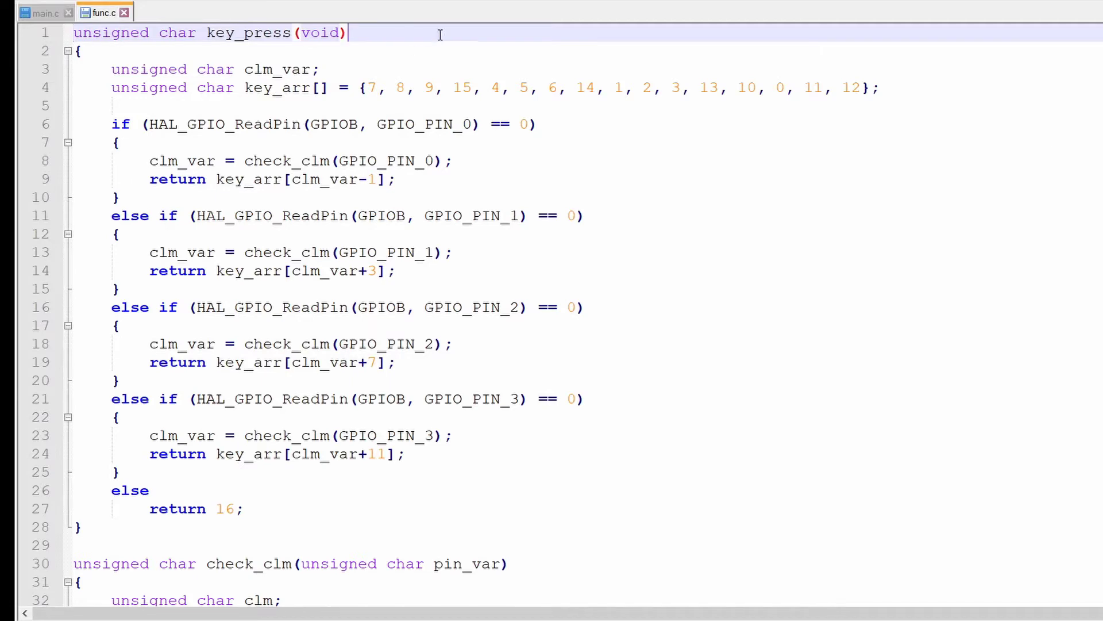
# Scroll down through key_press, check_clm, LCD_init and the LCD data-bit assignments in func.c
pyautogui.press('Down')
pyautogui.press('Down')
pyautogui.press('Down')
pyautogui.press('Down')
pyautogui.press('Down')
pyautogui.press('Down')
pyautogui.press('Down')
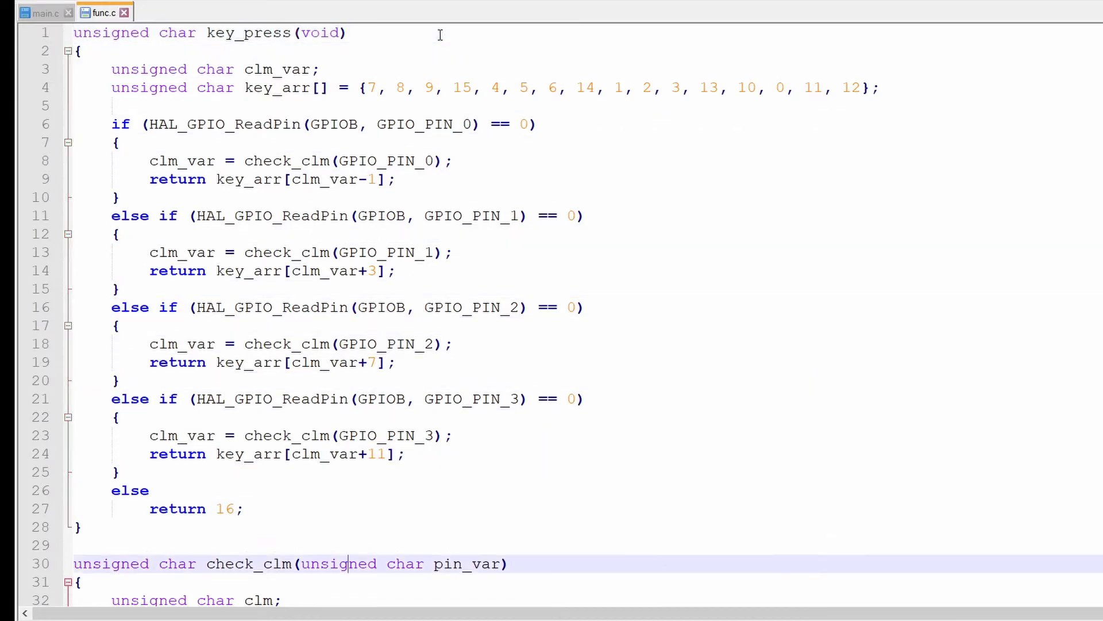
pyautogui.press('Down')
pyautogui.press('Down')
pyautogui.press('Down')
pyautogui.press('Down')
pyautogui.press('Down')
pyautogui.press('Down')
pyautogui.press('Down')
pyautogui.press('Down')
pyautogui.press('Down')
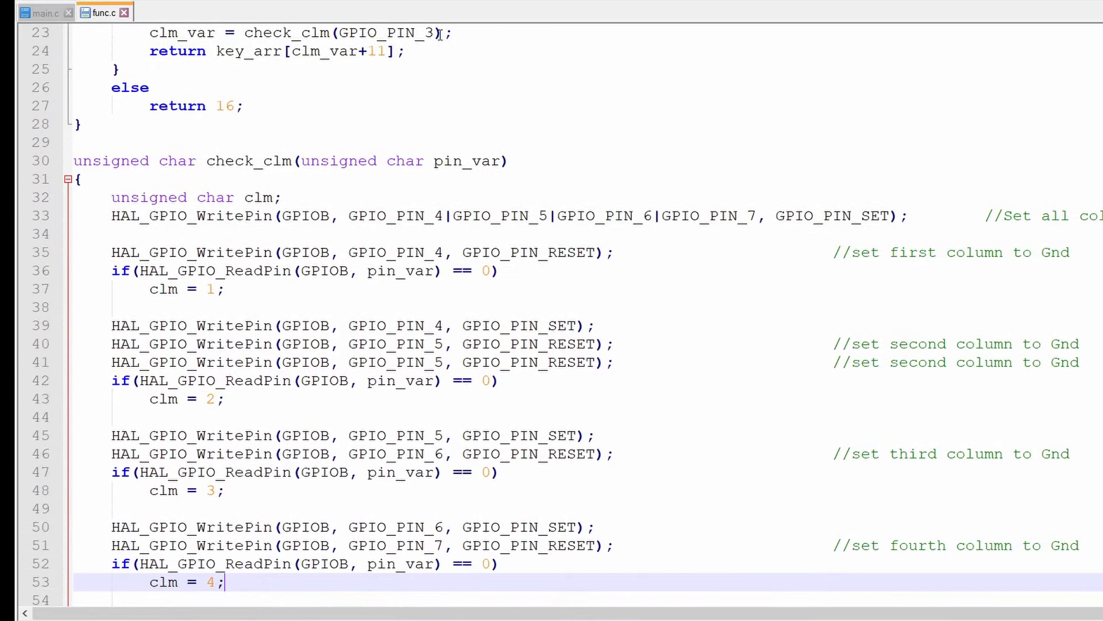
pyautogui.press('Down')
pyautogui.press('Down')
pyautogui.press('Down')
pyautogui.press('Down')
pyautogui.press('Down')
pyautogui.press('Down')
pyautogui.press('Down')
pyautogui.press('Down')
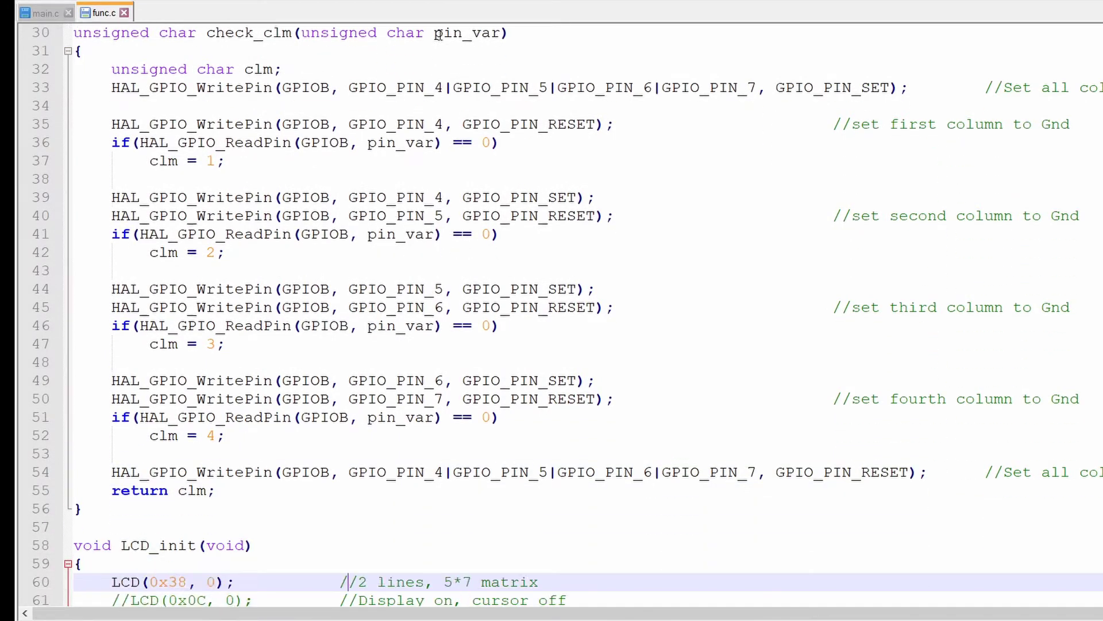
pyautogui.press('Down')
pyautogui.press('Down')
pyautogui.press('Down')
pyautogui.press('Down')
pyautogui.press('Down')
pyautogui.press('Down')
pyautogui.press('Down')
pyautogui.press('Down')
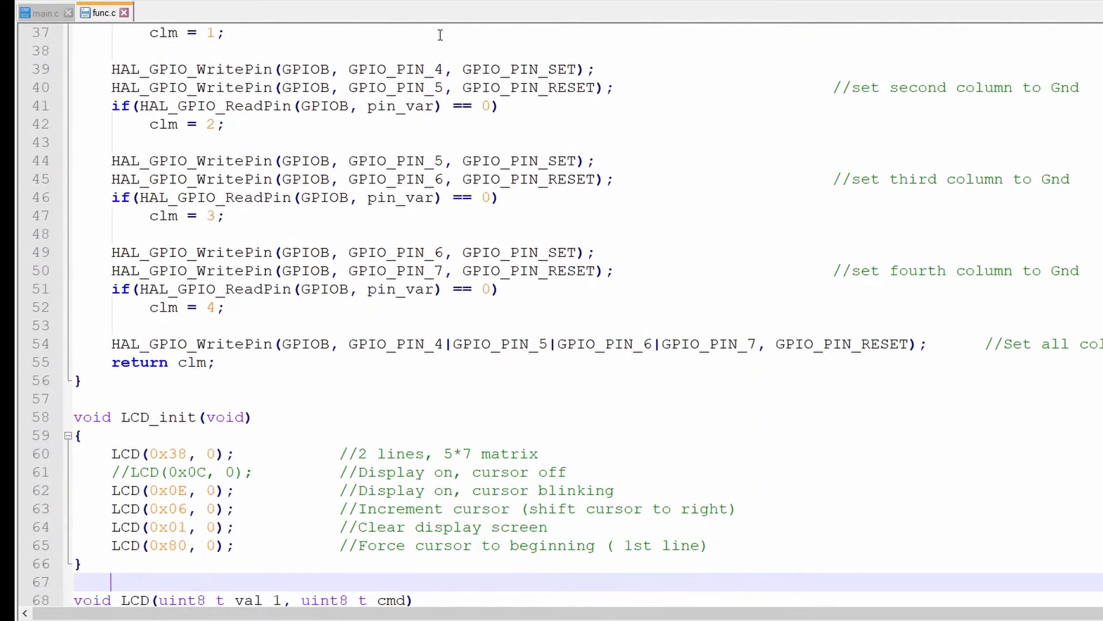
pyautogui.press('Down')
pyautogui.press('Down')
pyautogui.press('Down')
pyautogui.press('Down')
pyautogui.press('Down')
pyautogui.press('Down')
pyautogui.press('Down')
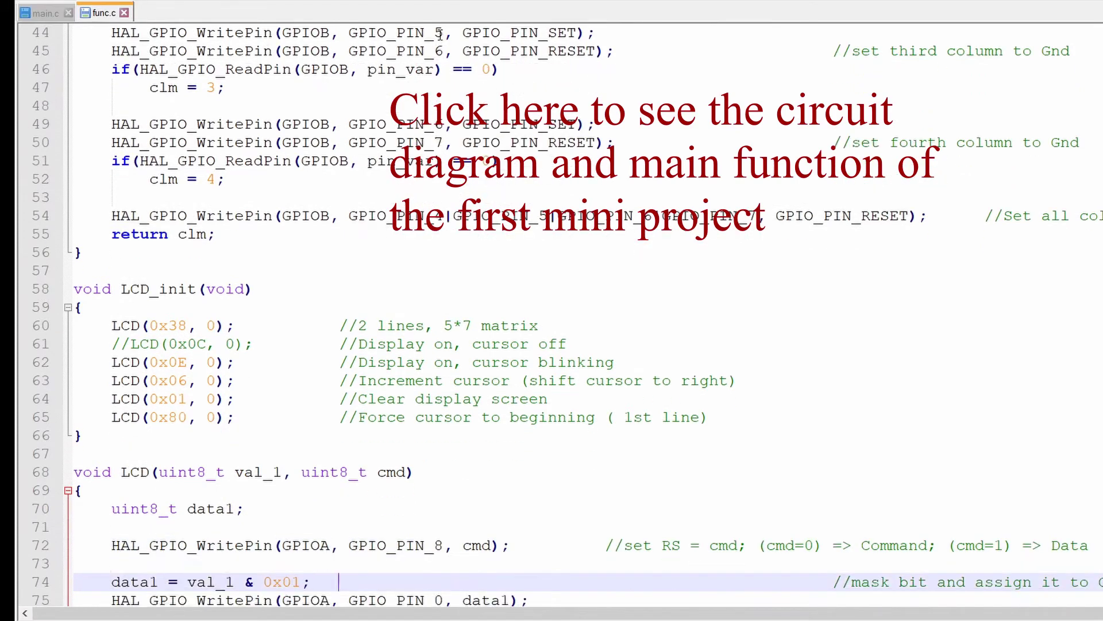
pyautogui.press('Down')
pyautogui.press('Down')
pyautogui.press('Down')
pyautogui.press('Down')
pyautogui.press('Down')
pyautogui.press('Down')
pyautogui.press('Down')
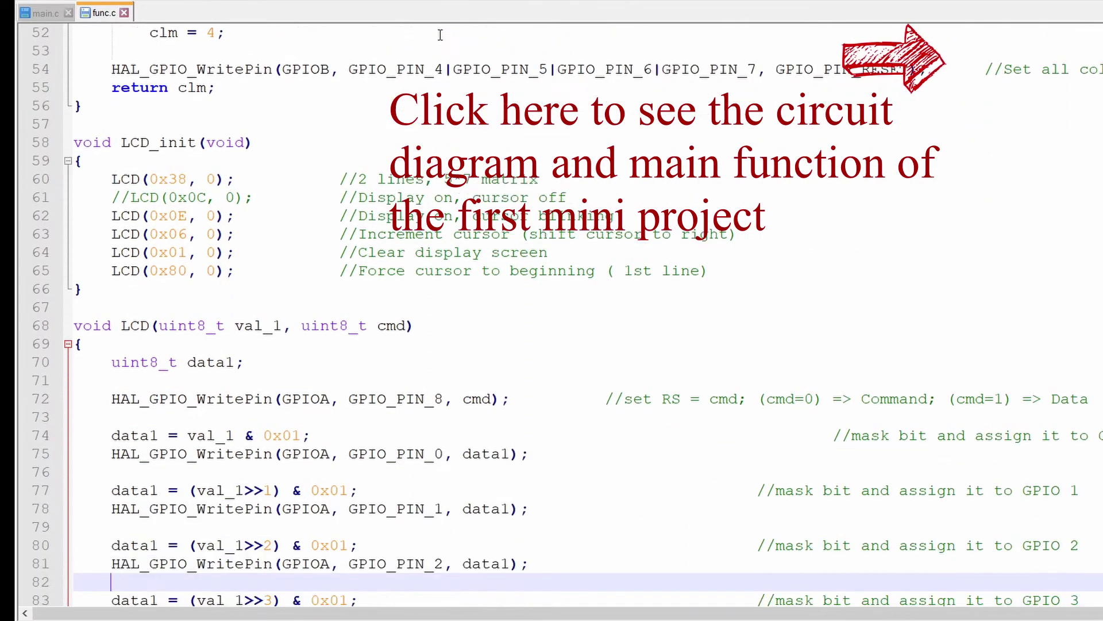
pyautogui.press('Down')
pyautogui.press('Down')
pyautogui.press('Down')
pyautogui.press('Down')
pyautogui.press('Down')
pyautogui.press('Down')
pyautogui.press('Down')
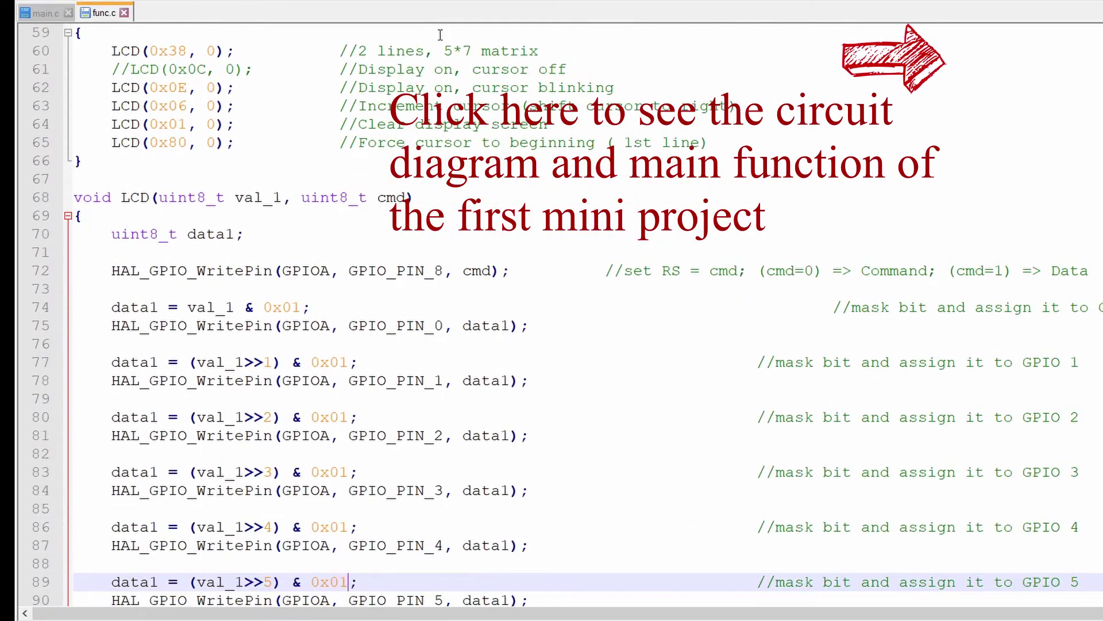
pyautogui.press('Down')
pyautogui.press('Down')
pyautogui.press('Down')
pyautogui.press('Down')
pyautogui.press('Down')
pyautogui.press('Down')
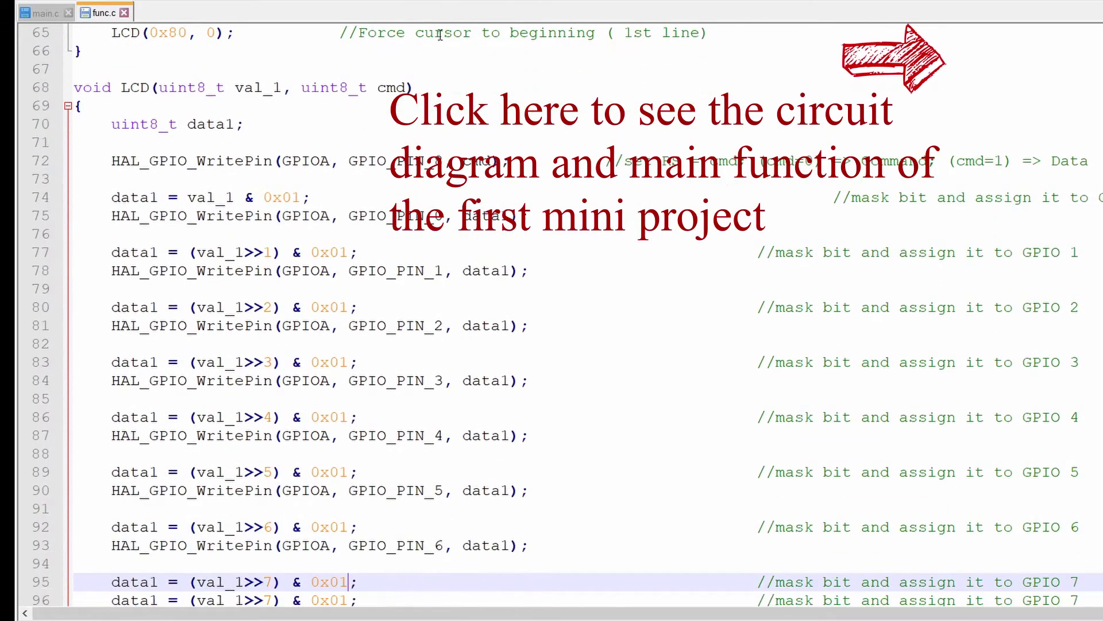
pyautogui.press('Down')
pyautogui.press('Down')
pyautogui.press('Down')
pyautogui.press('Down')
pyautogui.press('Down')
pyautogui.press('Down')
pyautogui.press('Down')
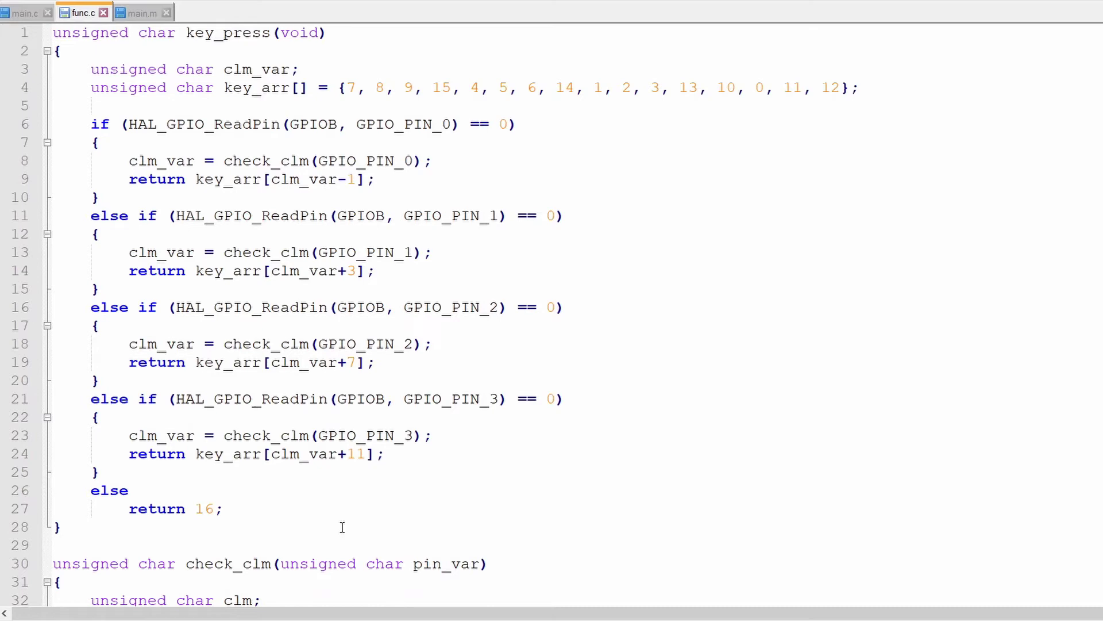
# Highlight the key_press and check_clm functions and the four column pins on line 54
pyautogui.moveTo(342, 527); pyautogui.dragTo(48, 31)
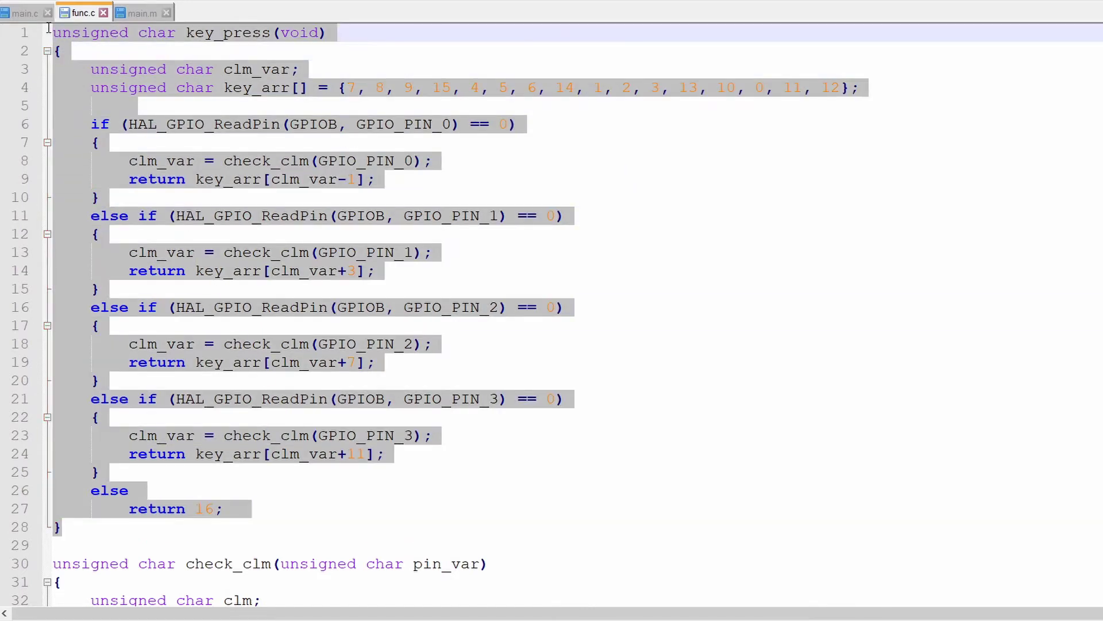
pyautogui.click(608, 440)
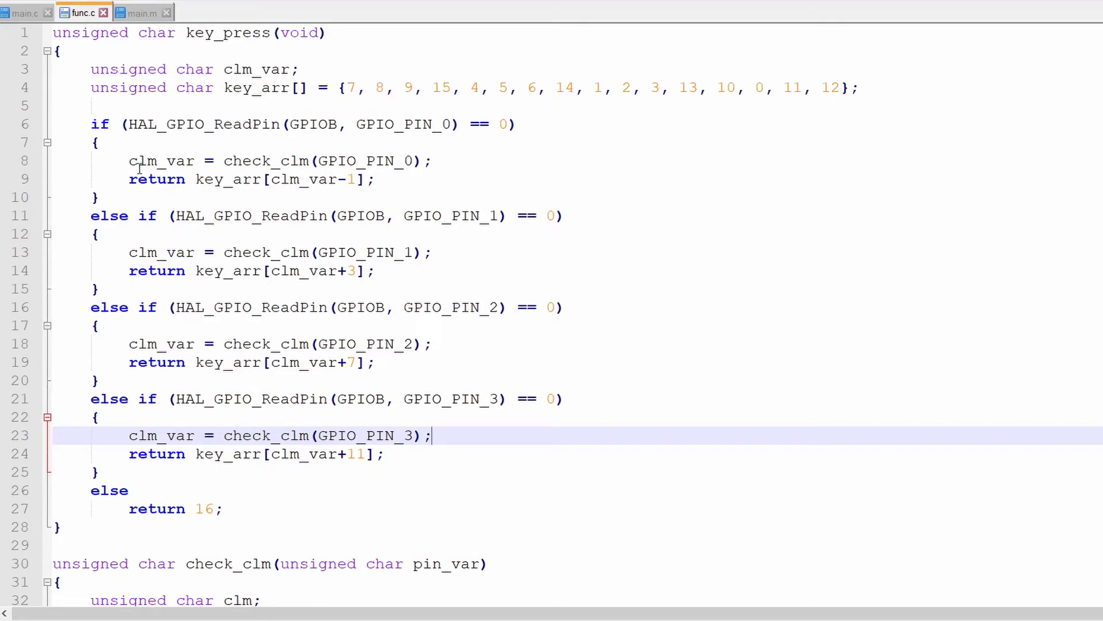
pyautogui.scroll(-4, 497, 332)
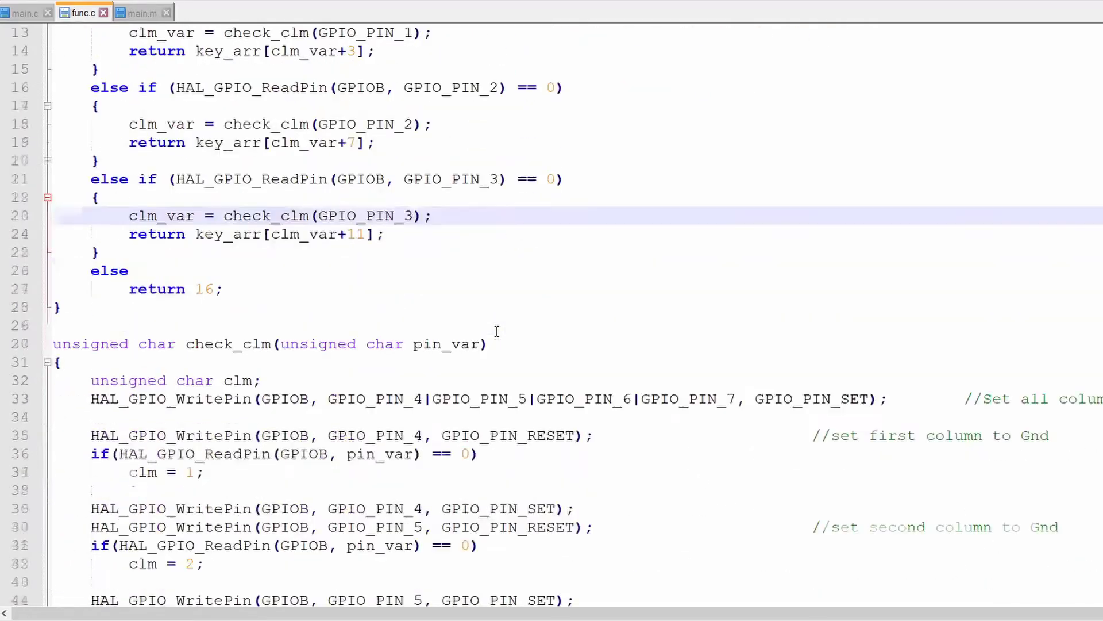
pyautogui.scroll(-2, 492, 330)
pyautogui.scroll(-2, 496, 329)
pyautogui.scroll(-1, 500, 327)
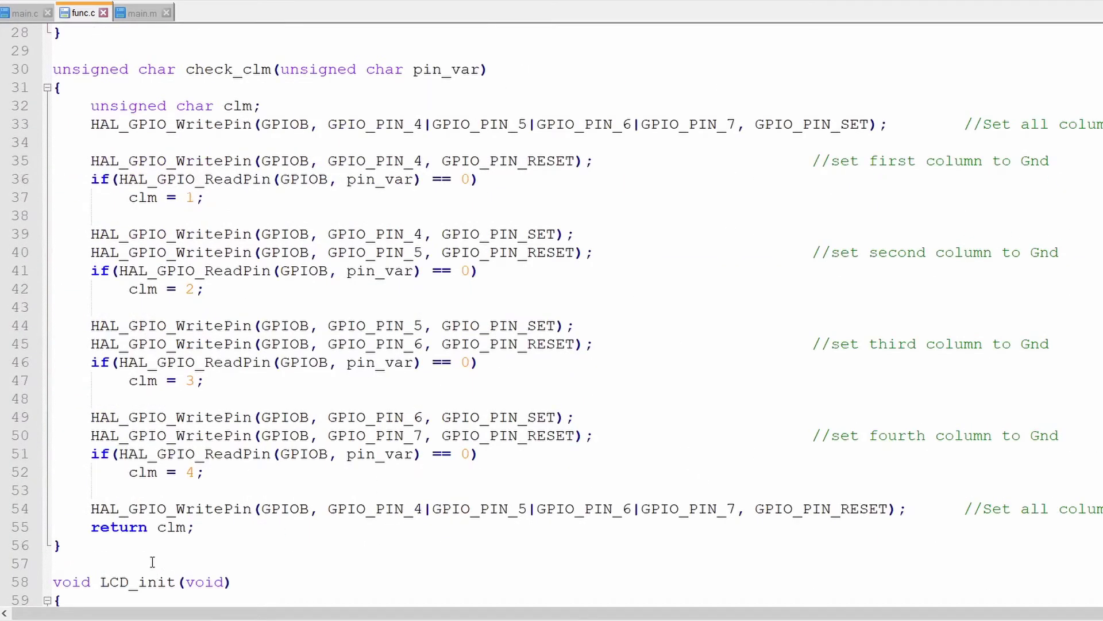
pyautogui.moveTo(151, 561); pyautogui.dragTo(54, 69)
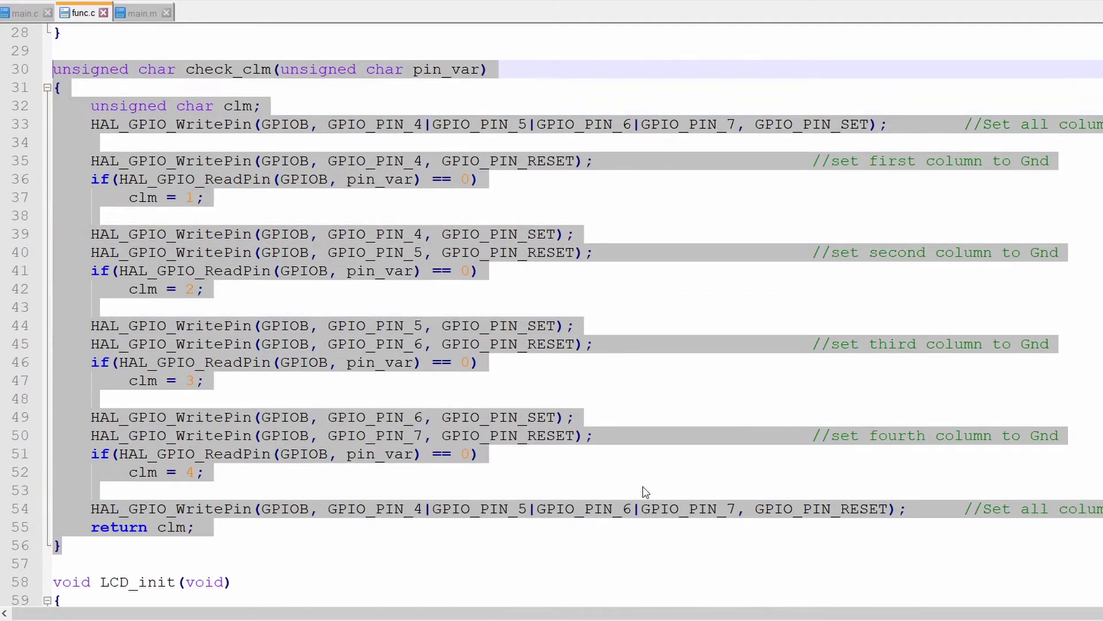
pyautogui.click(666, 555)
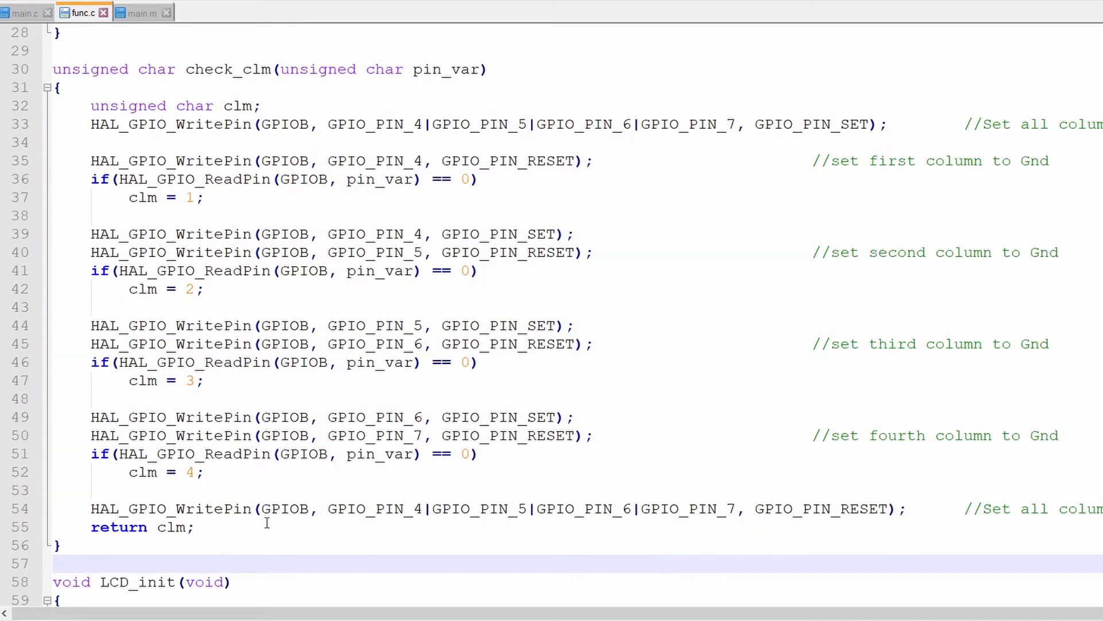
pyautogui.click(341, 511)
pyautogui.moveTo(331, 510); pyautogui.dragTo(738, 509)
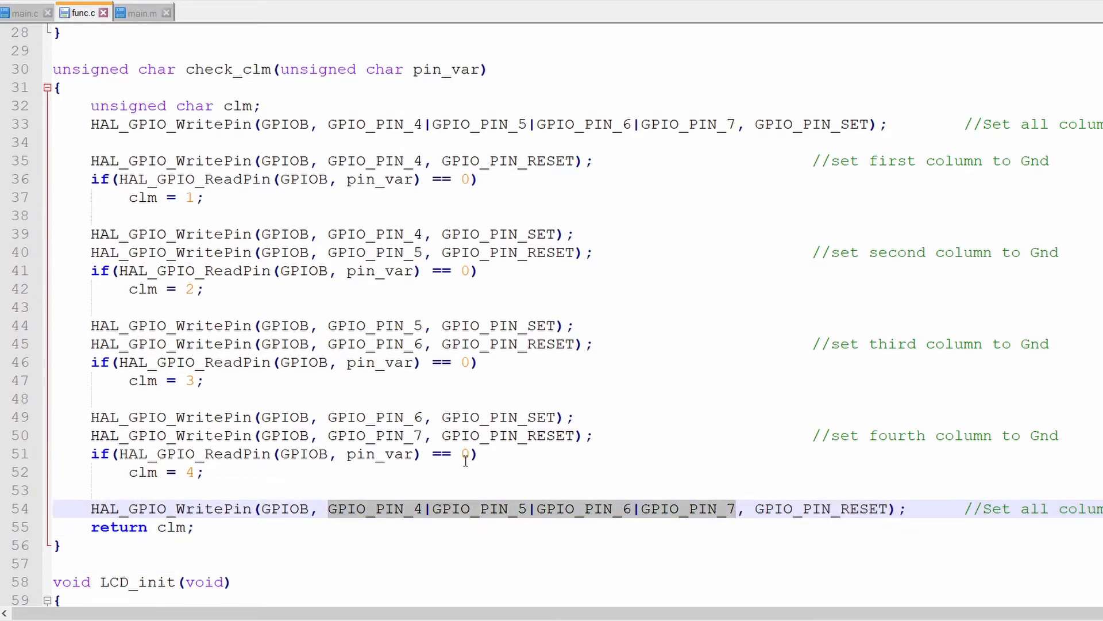
pyautogui.scroll(5, 420, 467)
pyautogui.scroll(4, 420, 467)
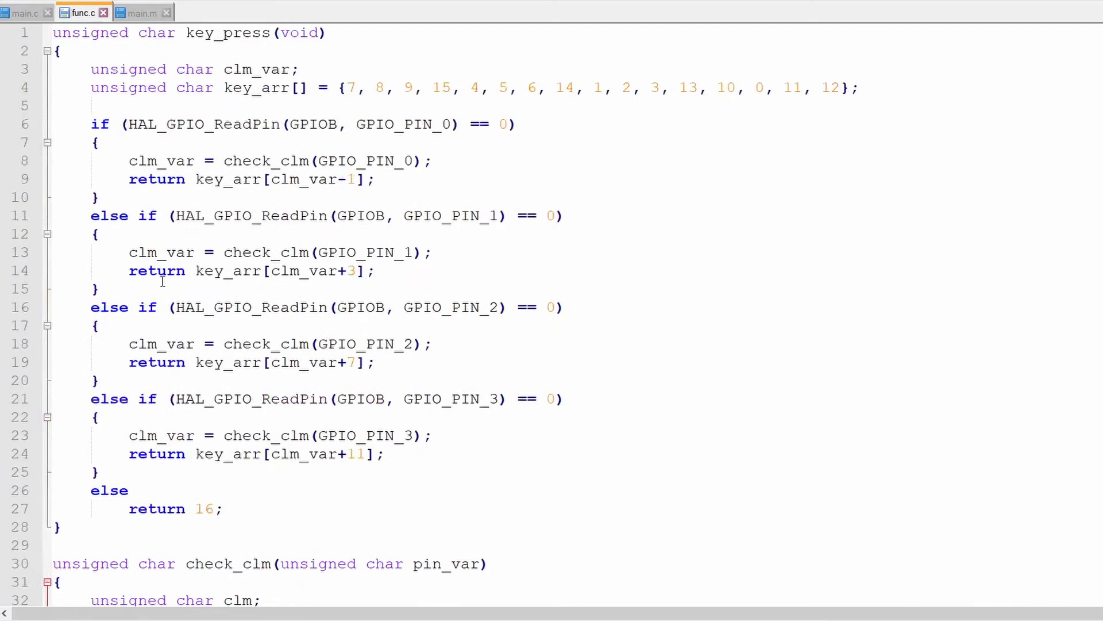
# Point out the row pins GPIO_PIN_0, GPIO_PIN_1 and GPIO_PIN_3 and GPIOB on lines 6–21
pyautogui.click(361, 124)
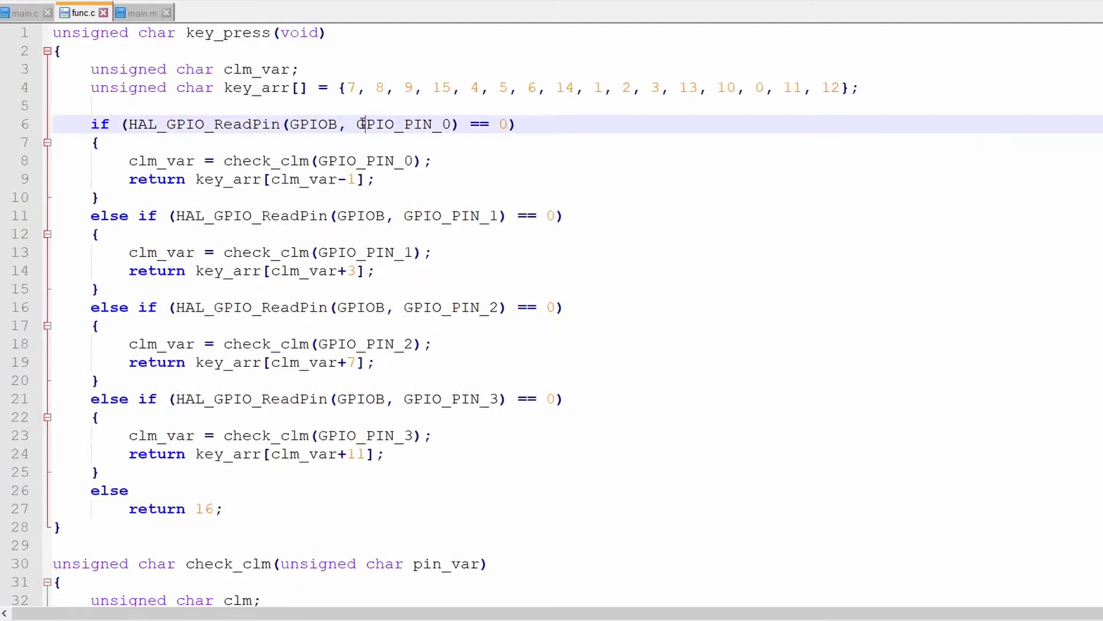
pyautogui.click(443, 126)
pyautogui.click(492, 216)
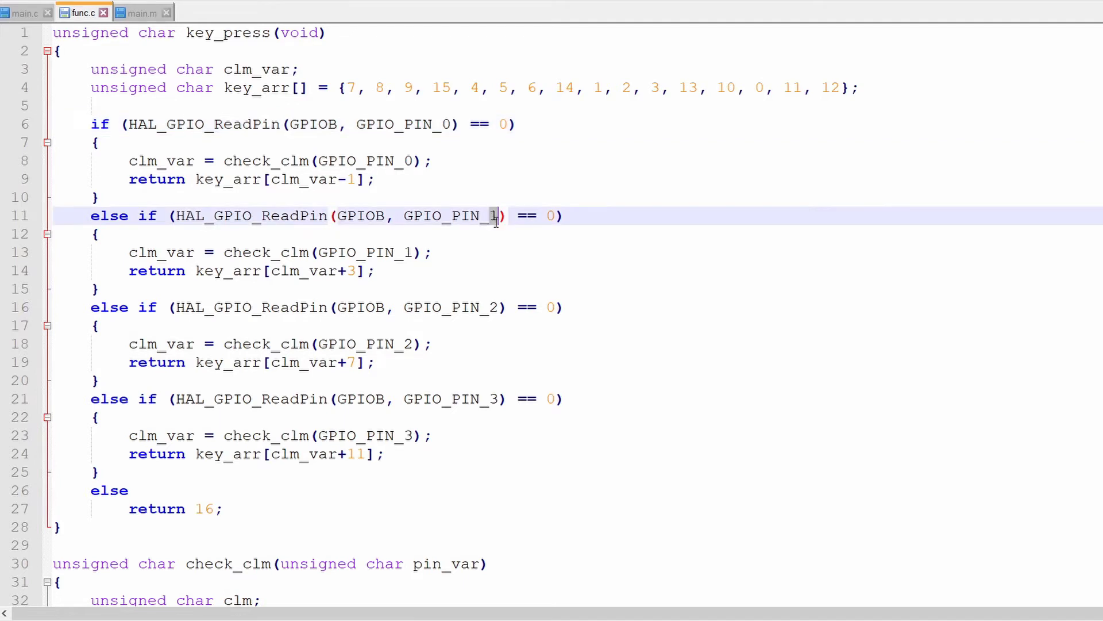
pyautogui.click(495, 307)
pyautogui.click(494, 399)
pyautogui.moveTo(489, 400); pyautogui.dragTo(500, 399)
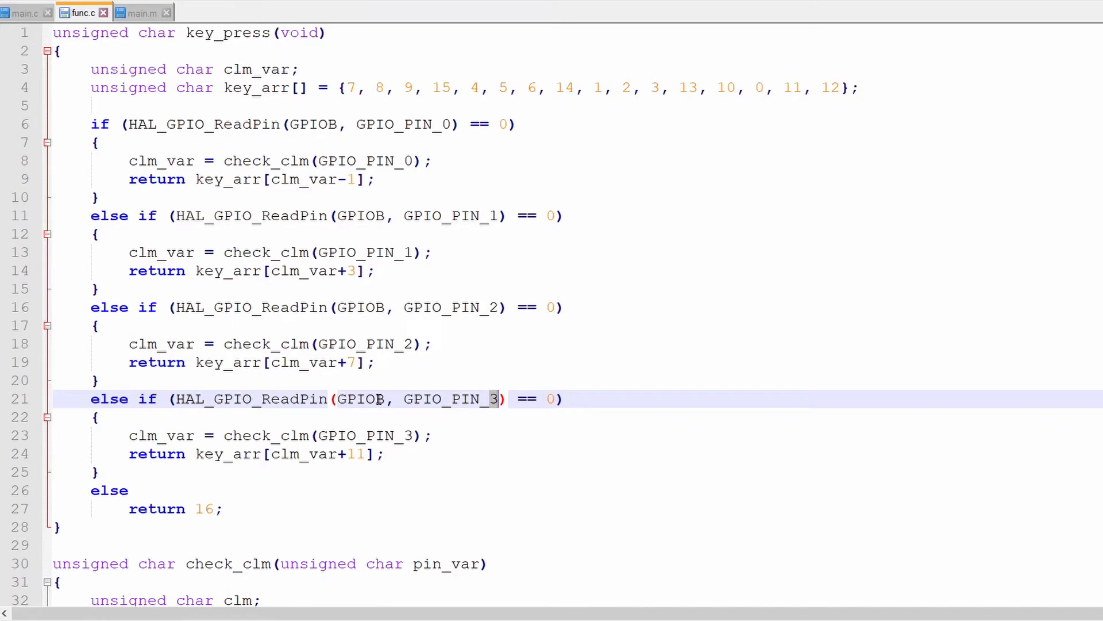
pyautogui.moveTo(377, 400); pyautogui.dragTo(386, 399)
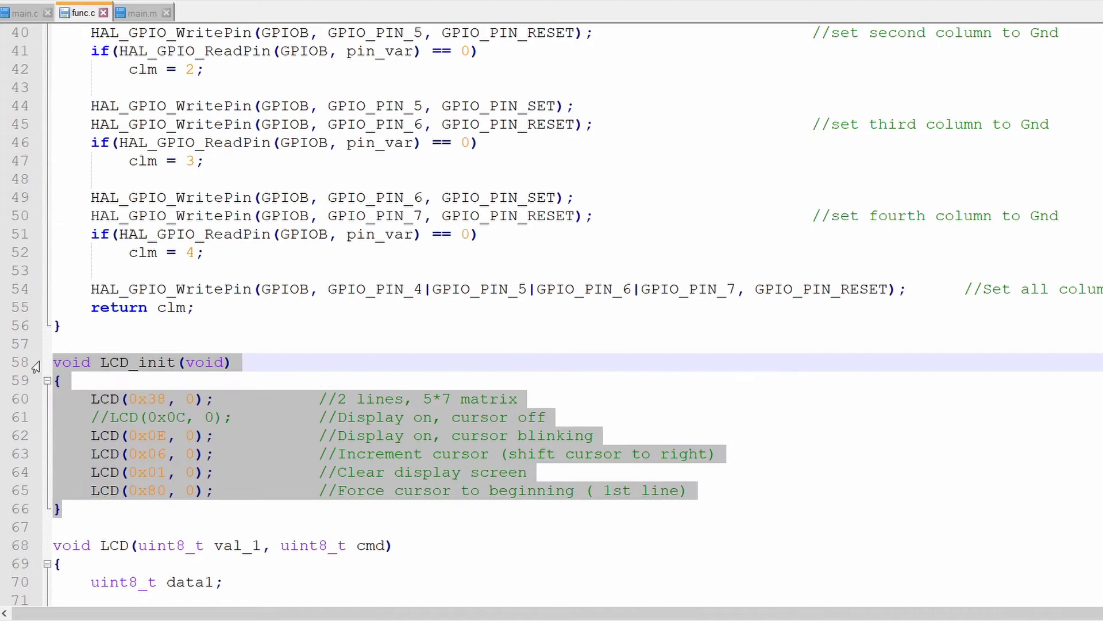
pyautogui.scroll(-3, 608, 561)
pyautogui.click(532, 379)
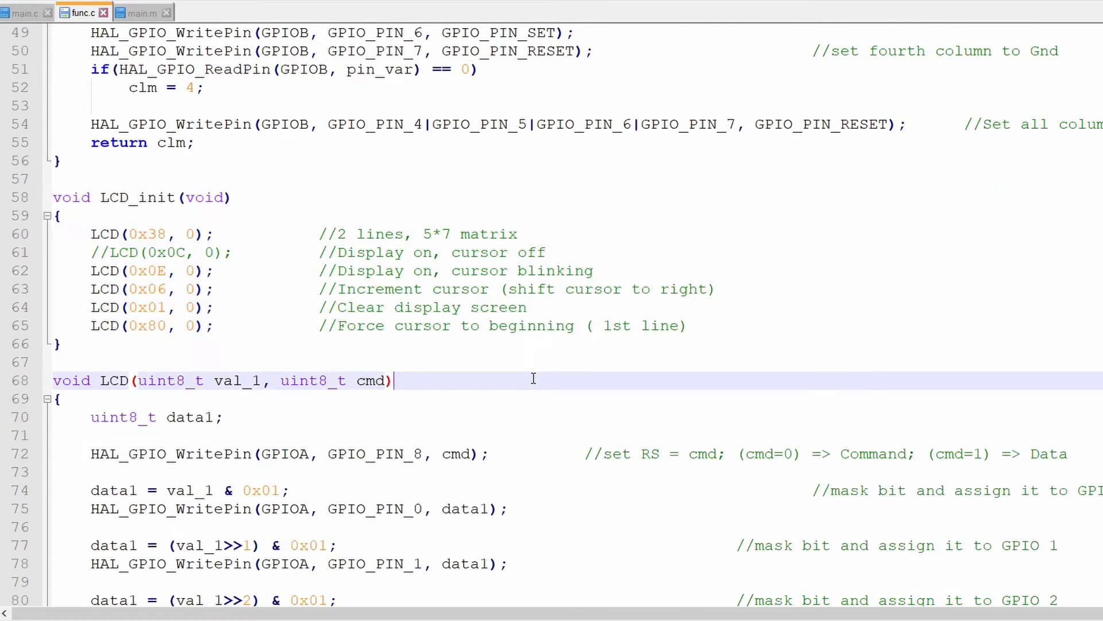
pyautogui.scroll(-3, 533, 378)
pyautogui.scroll(-1, 533, 379)
pyautogui.scroll(-1, 533, 379)
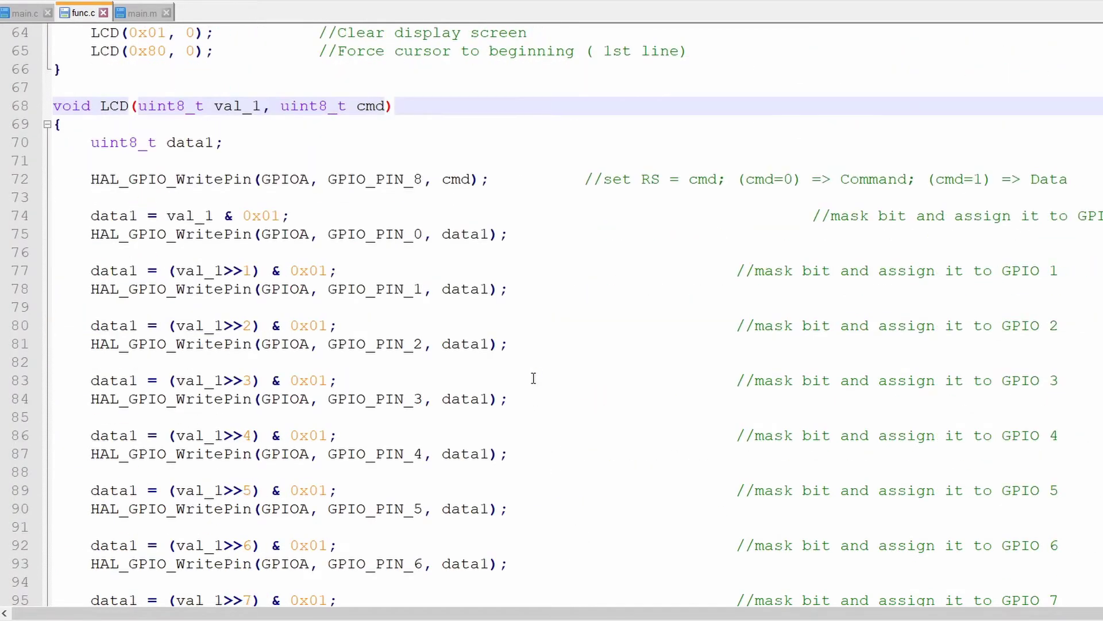
pyautogui.scroll(-1, 533, 378)
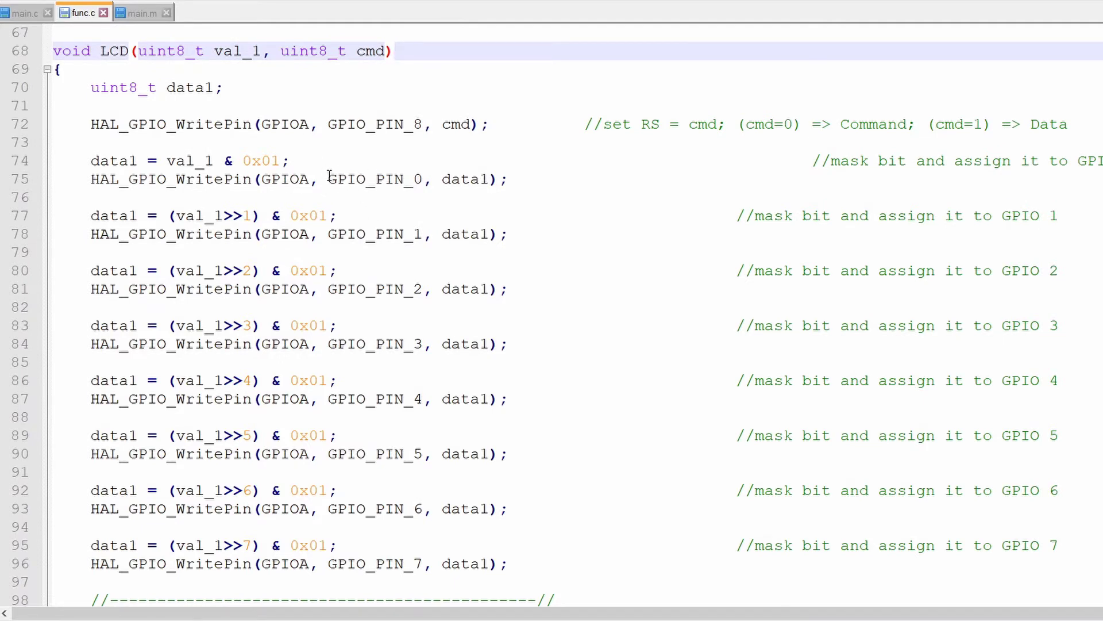
pyautogui.moveTo(328, 179); pyautogui.dragTo(428, 180)
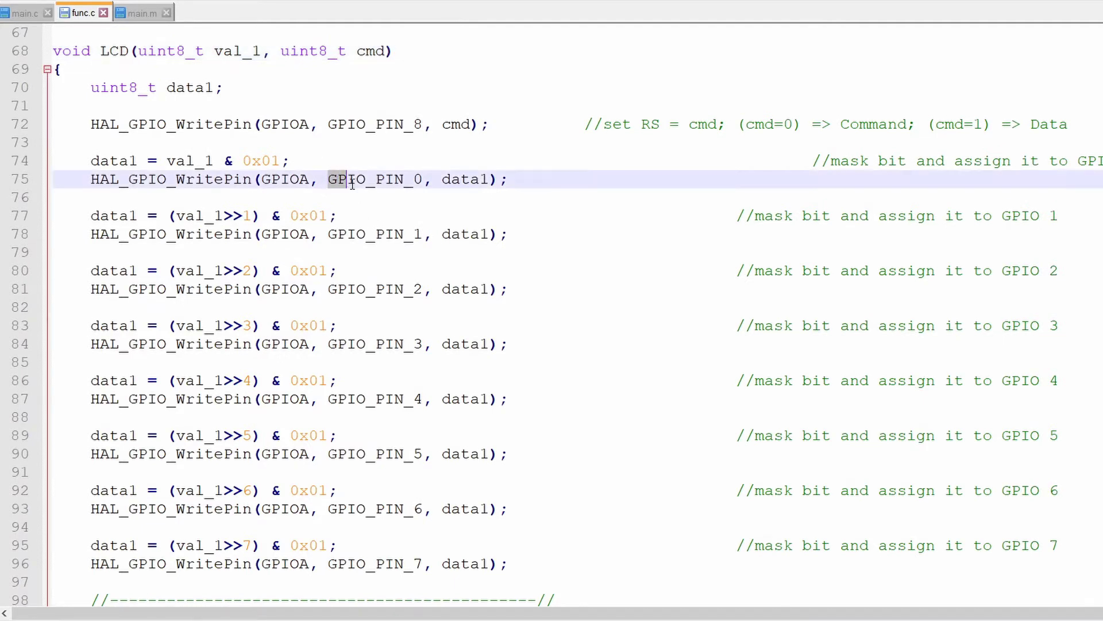
pyautogui.click(307, 179)
pyautogui.scroll(-1, 363, 297)
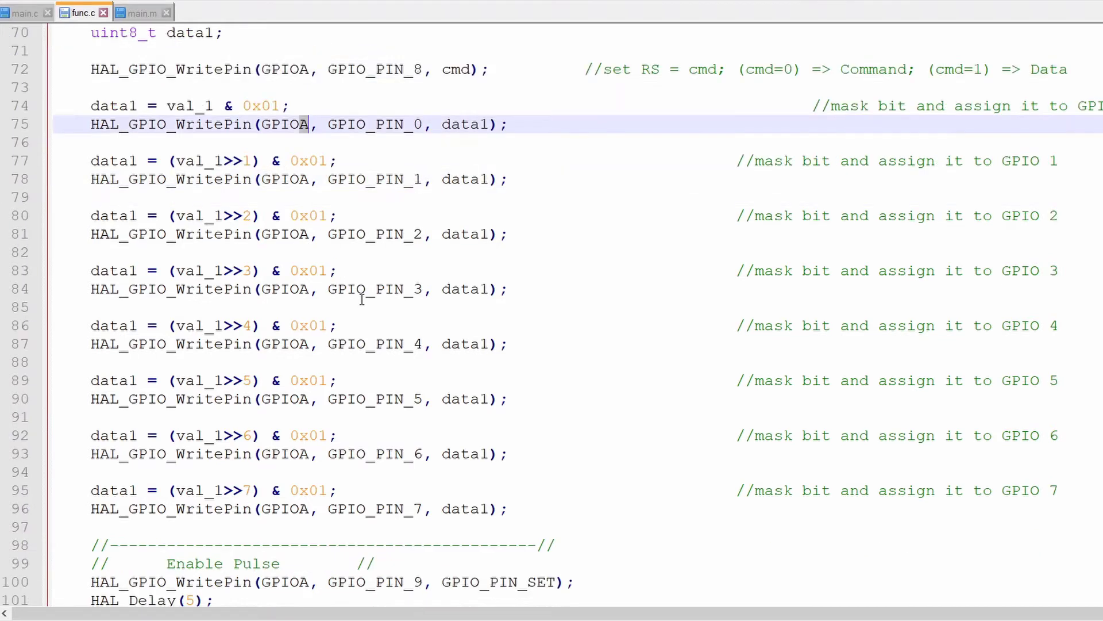
pyautogui.scroll(-1, 362, 297)
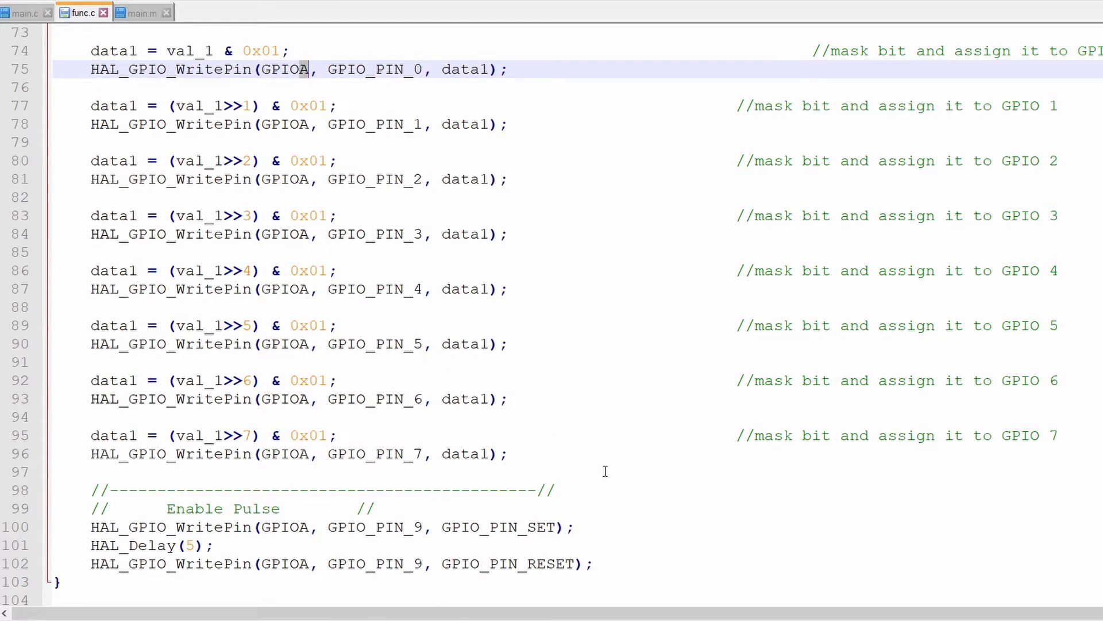
pyautogui.scroll(-1, 603, 466)
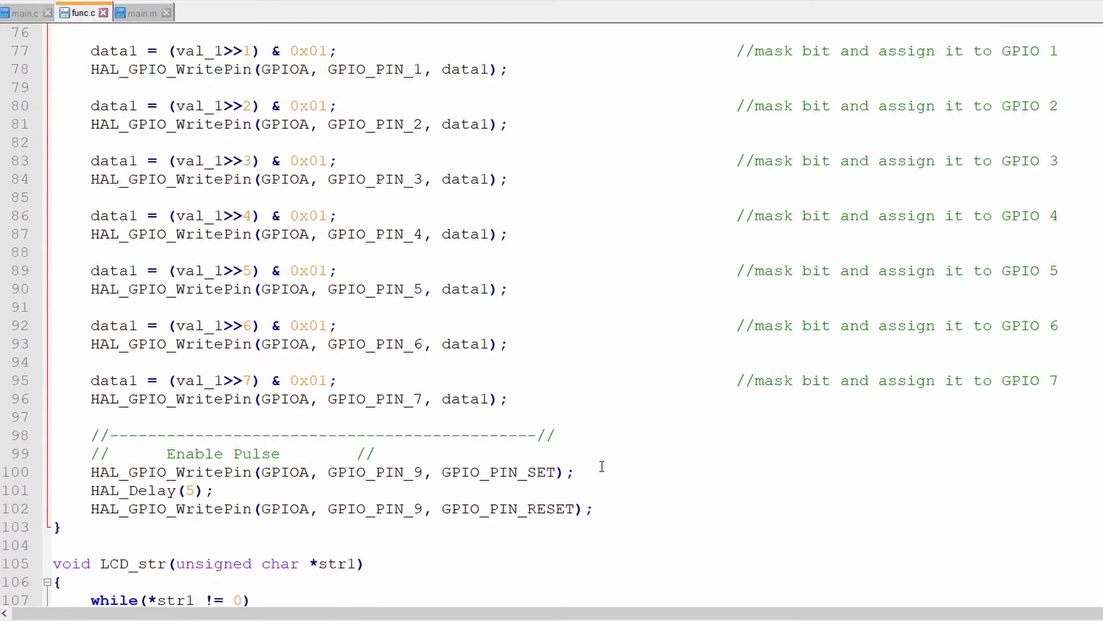
pyautogui.scroll(-3, 602, 467)
pyautogui.scroll(-1, 601, 466)
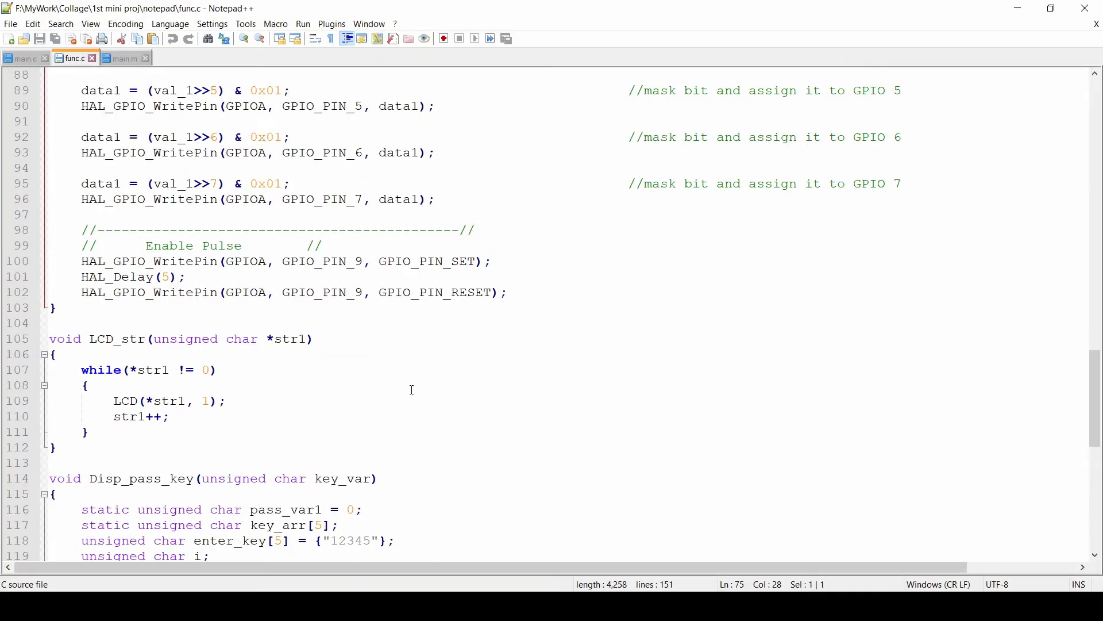
pyautogui.scroll(-1, 411, 390)
pyautogui.scroll(-1, 413, 388)
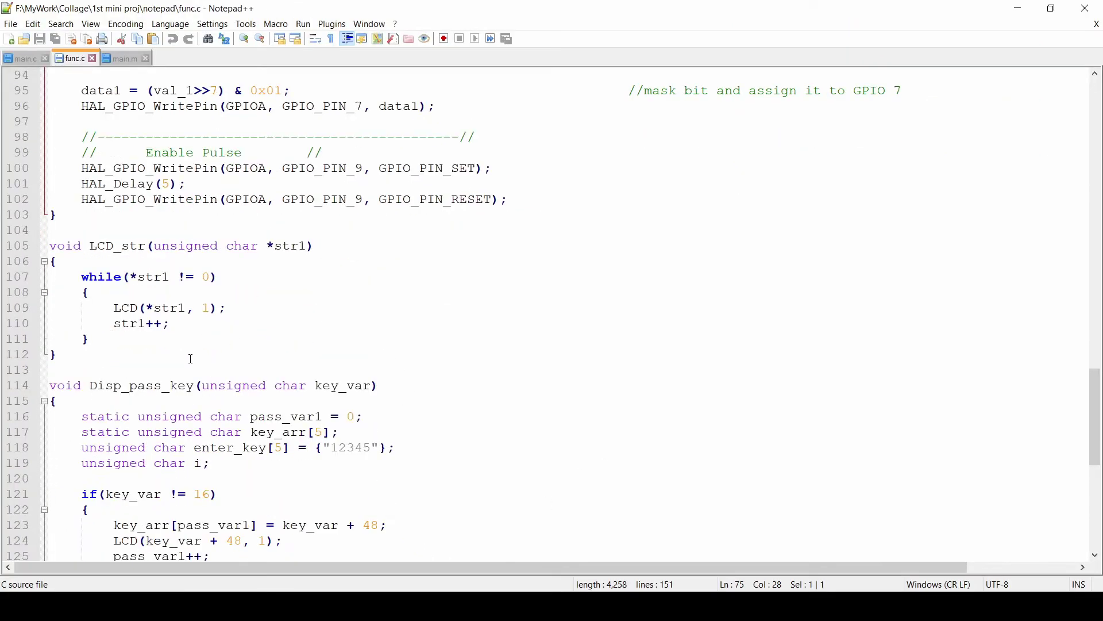
# Highlight LCD_str and *str1, then add a tab at the end of line 109 for a comment
pyautogui.moveTo(101, 355); pyautogui.dragTo(39, 257)
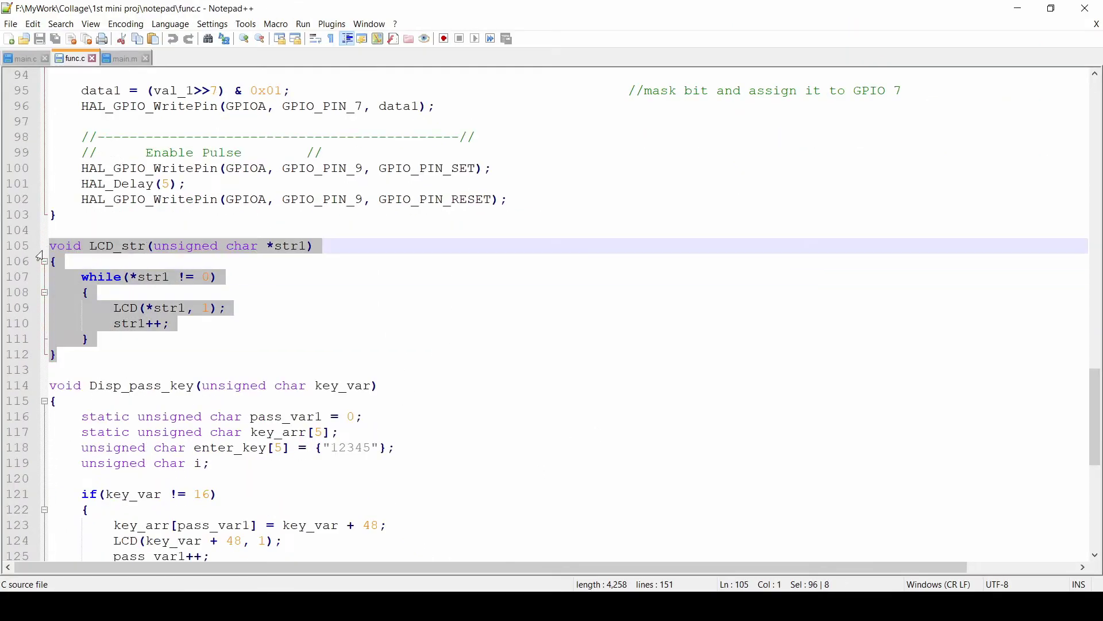
pyautogui.click(209, 368)
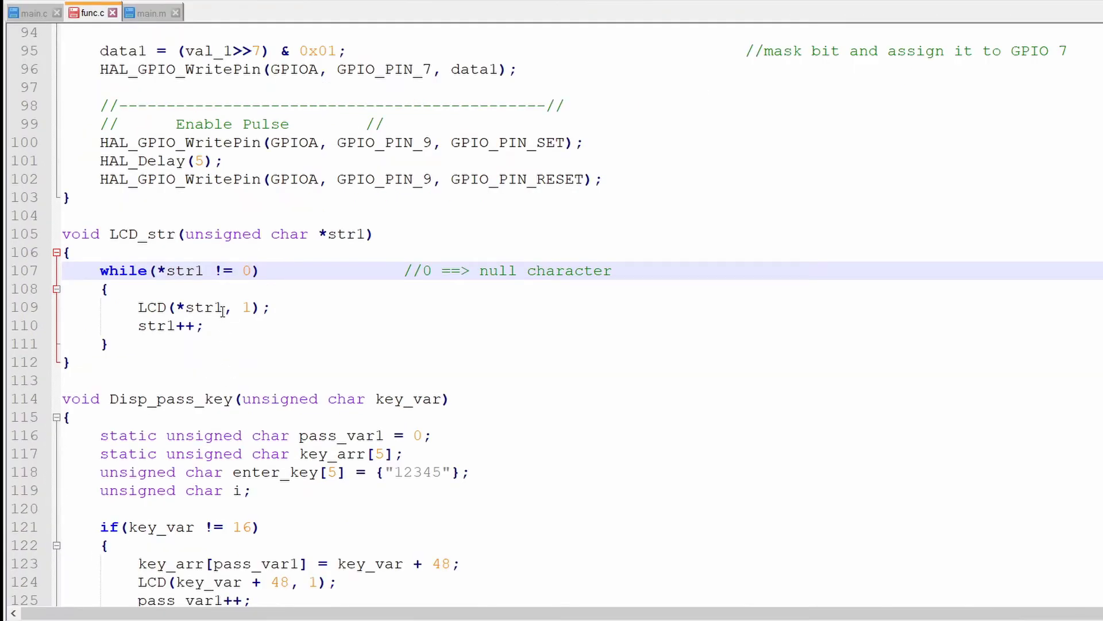
pyautogui.moveTo(223, 311); pyautogui.dragTo(177, 307)
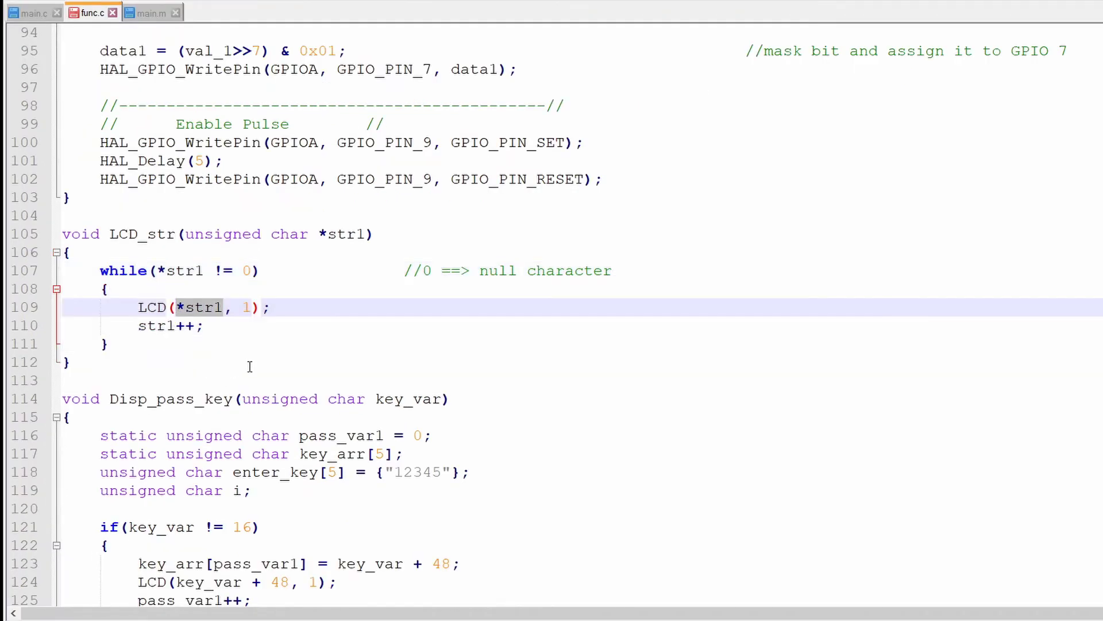
pyautogui.click(426, 307)
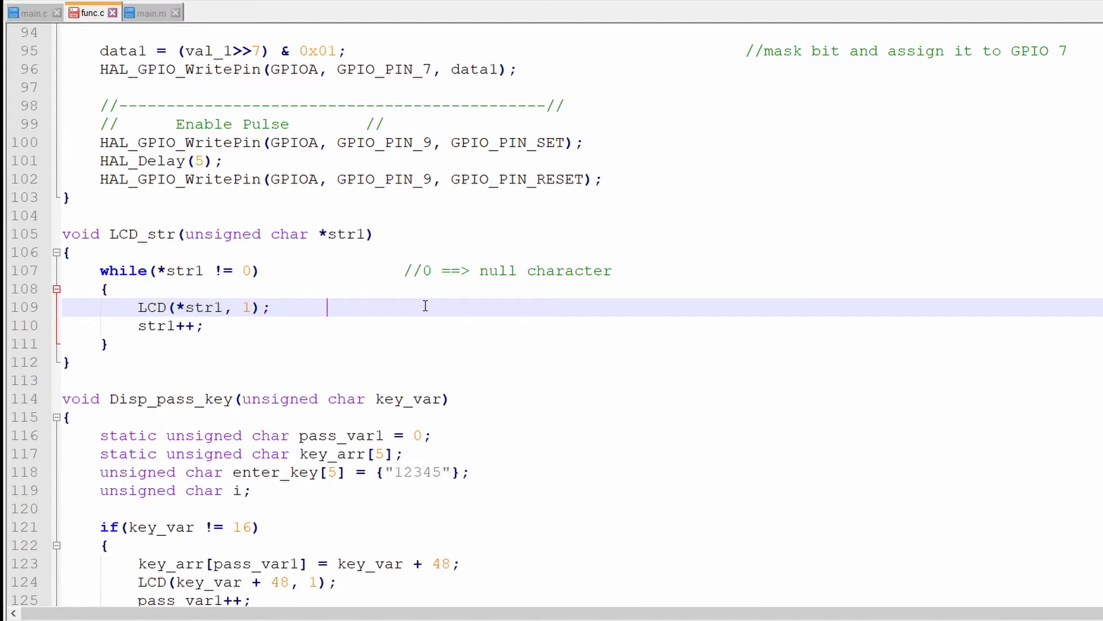
pyautogui.press('Tab')
pyautogui.press('Tab')
pyautogui.write('//*')
pyautogui.write('str1')
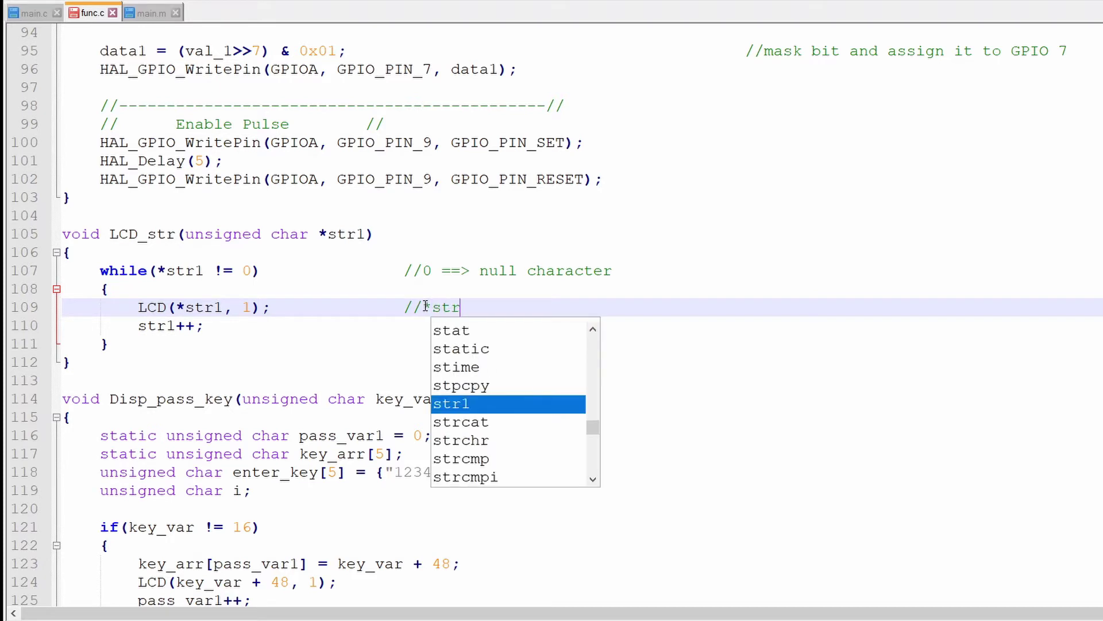
pyautogui.write(' : ')
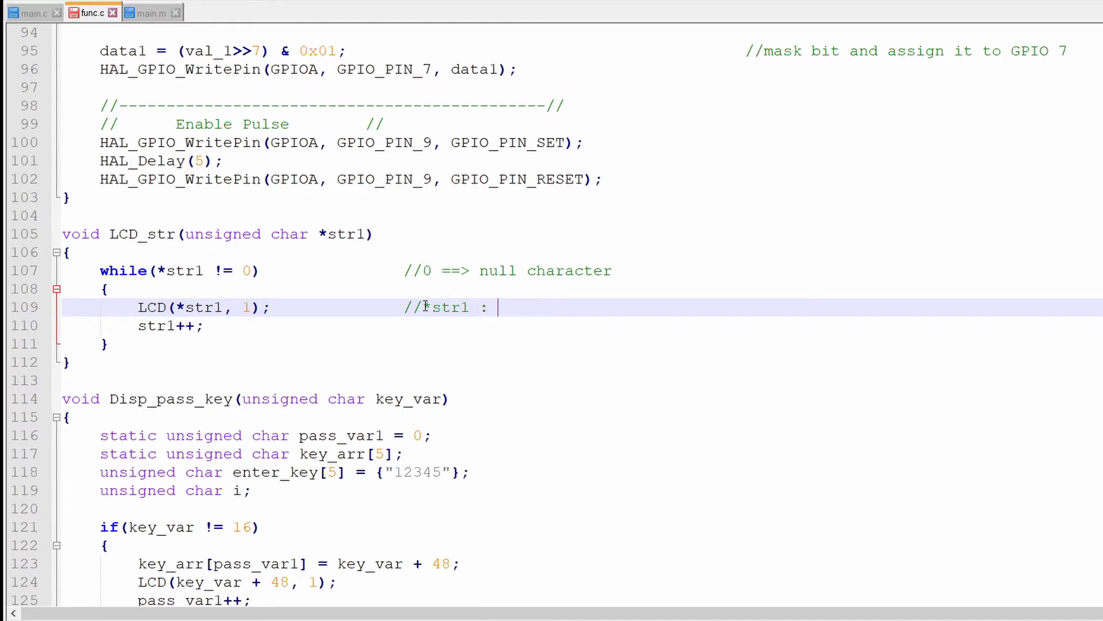
pyautogui.write('value ')
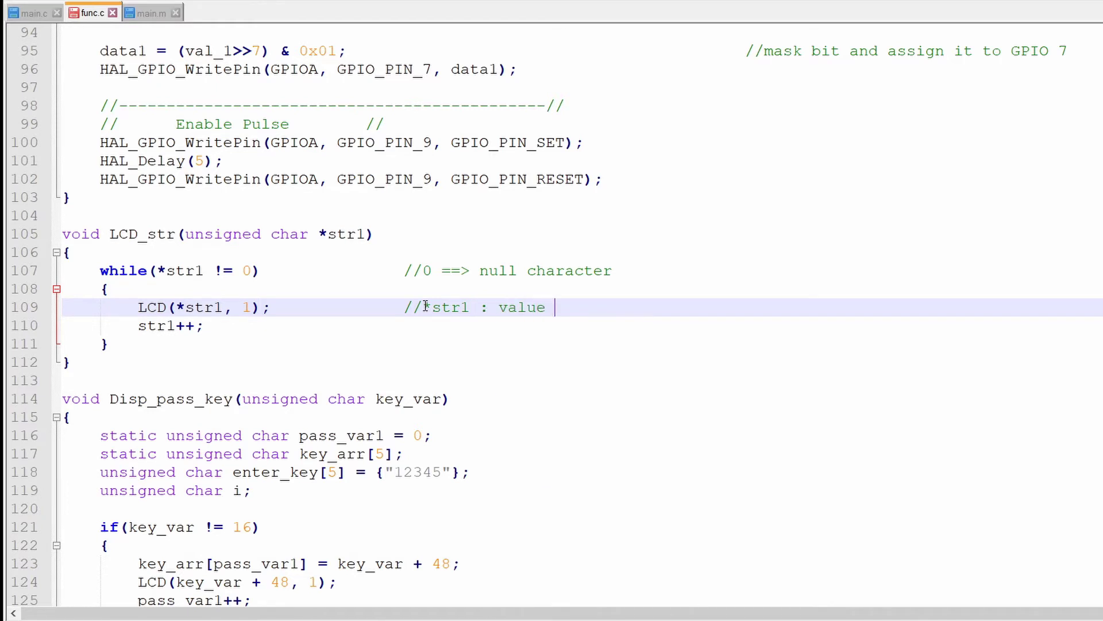
pyautogui.write('at the a')
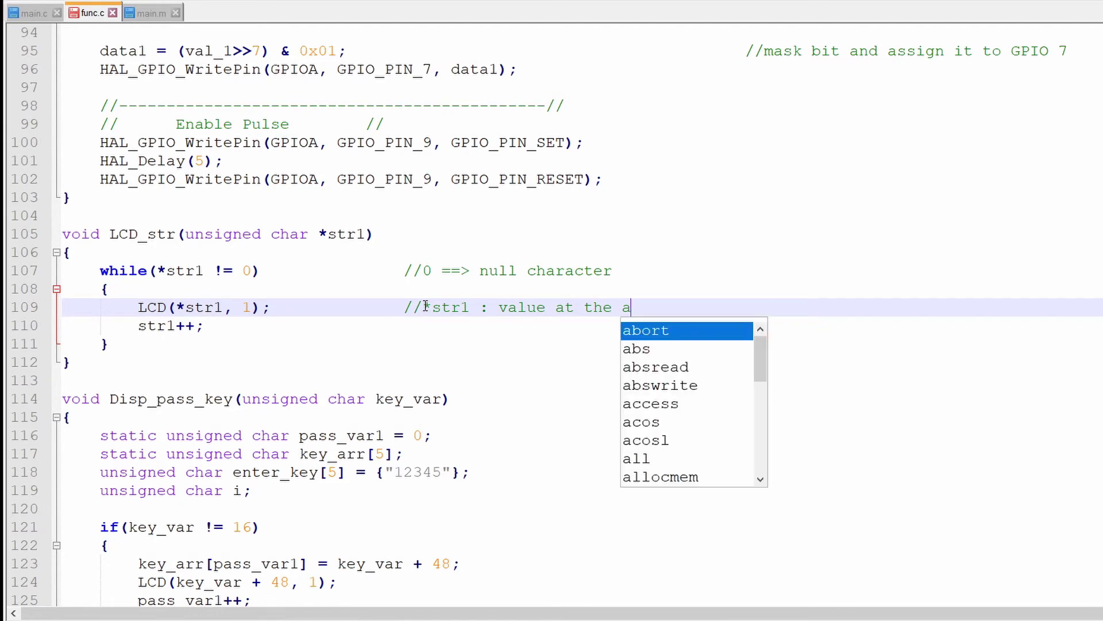
pyautogui.write('ddress ')
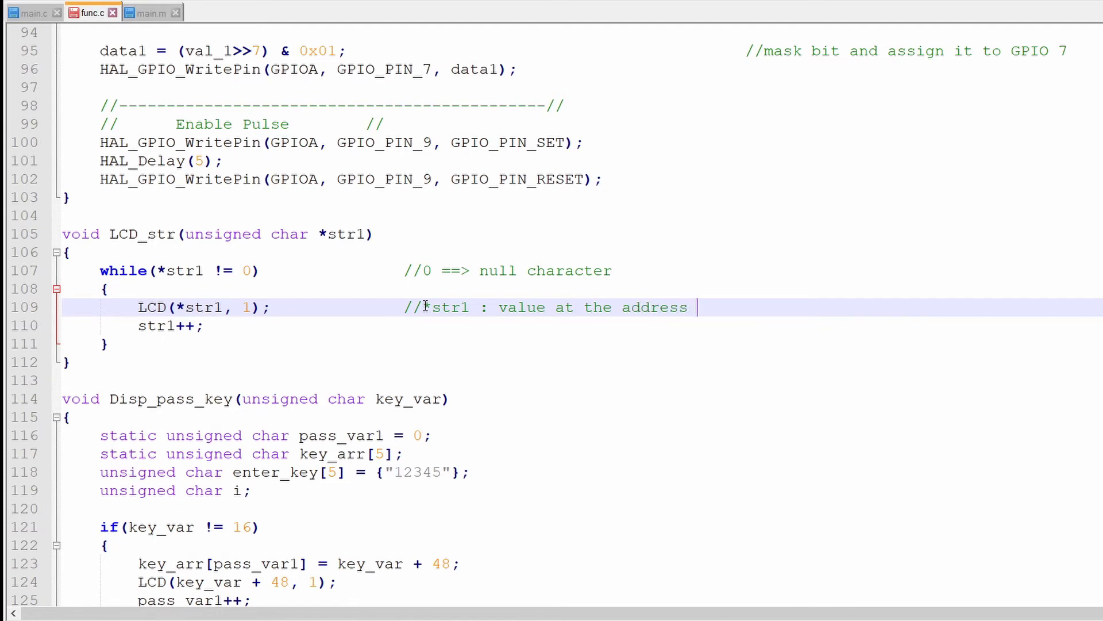
pyautogui.write('pointed')
# Point out Disp_pass_key's static and enter_key declarations, and tab after enter_key for a comment
pyautogui.press('Down')
pyautogui.press('Down')
pyautogui.press('Down')
pyautogui.scroll(-4, 185, 227)
pyautogui.scroll(-2, 207, 234)
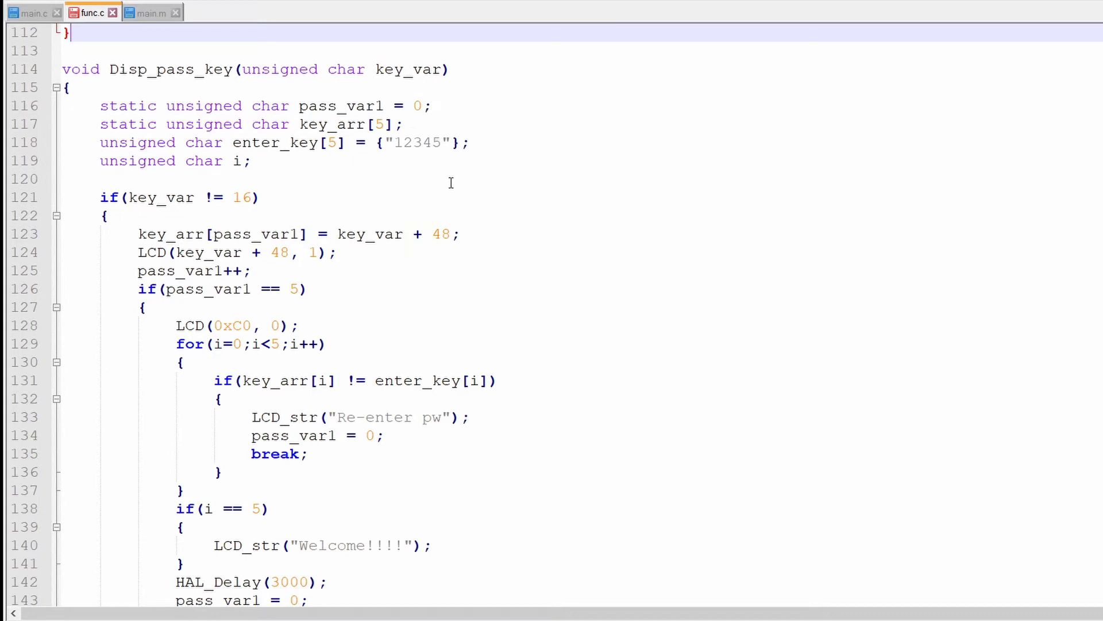
pyautogui.click(99, 108)
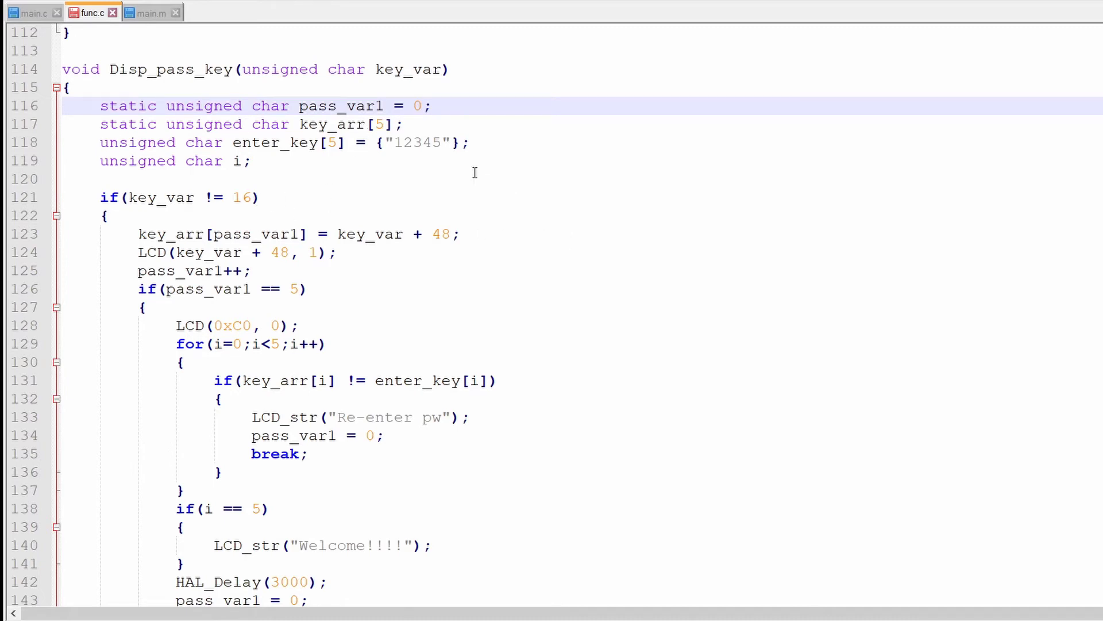
pyautogui.click(233, 143)
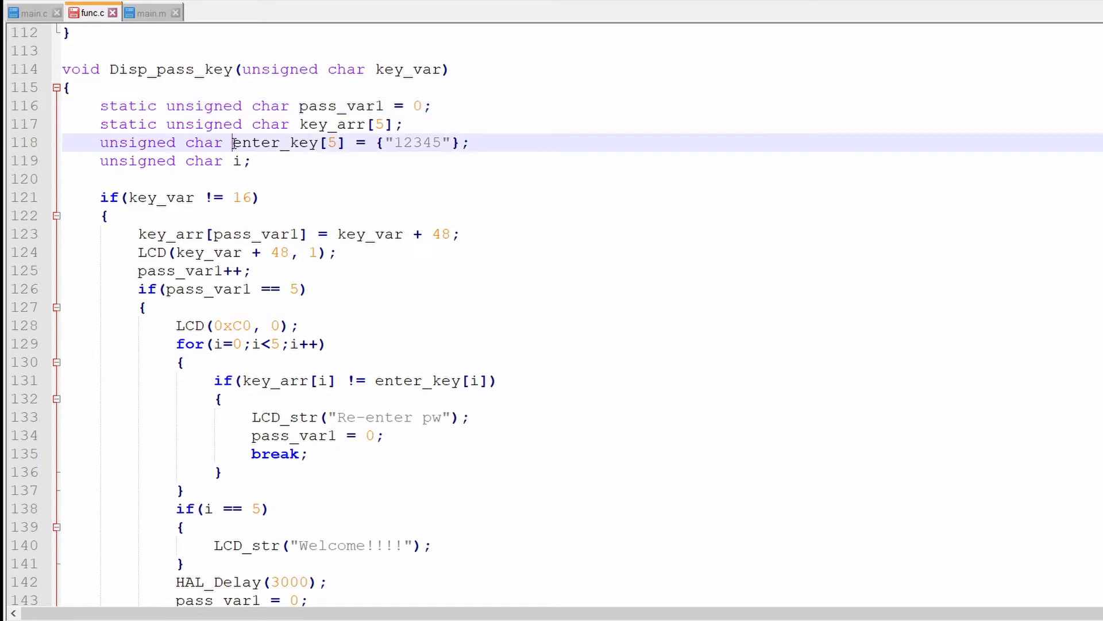
pyautogui.click(541, 140)
pyautogui.press('Tab')
pyautogui.press('Tab')
pyautogui.write('//')
pyautogui.write('correct ')
pyautogui.write('passkey')
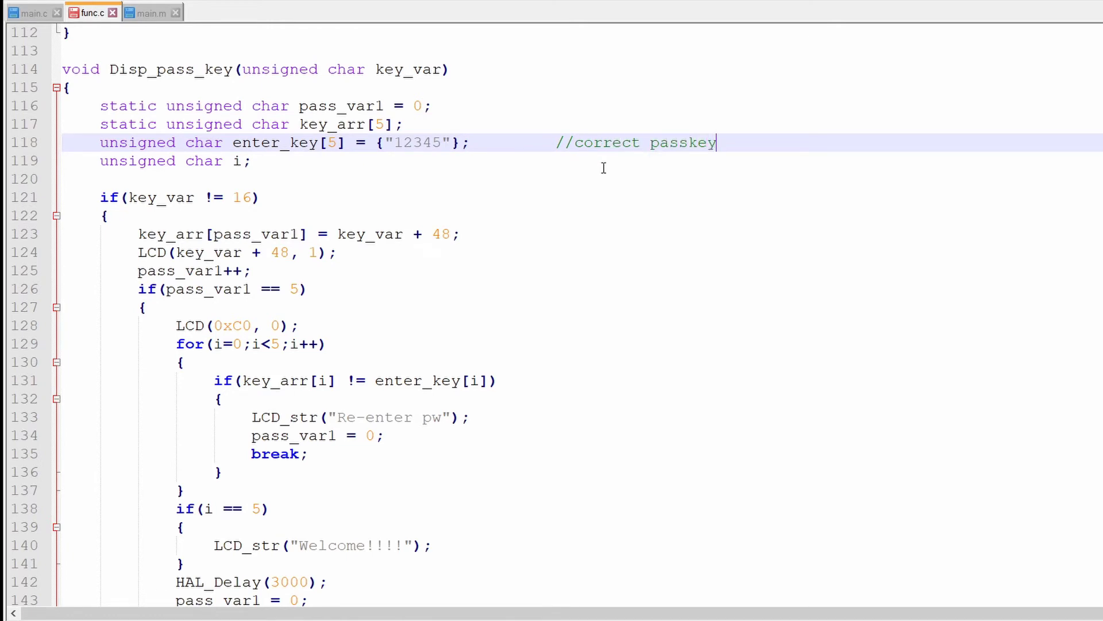
pyautogui.scroll(-1, 313, 227)
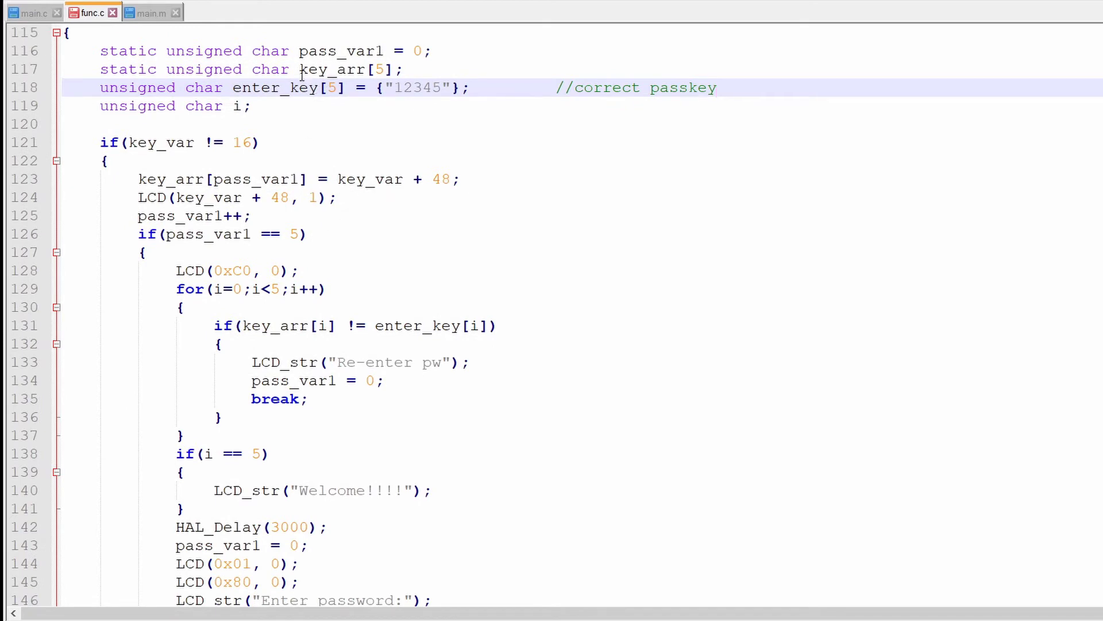
pyautogui.scroll(1, 152, 143)
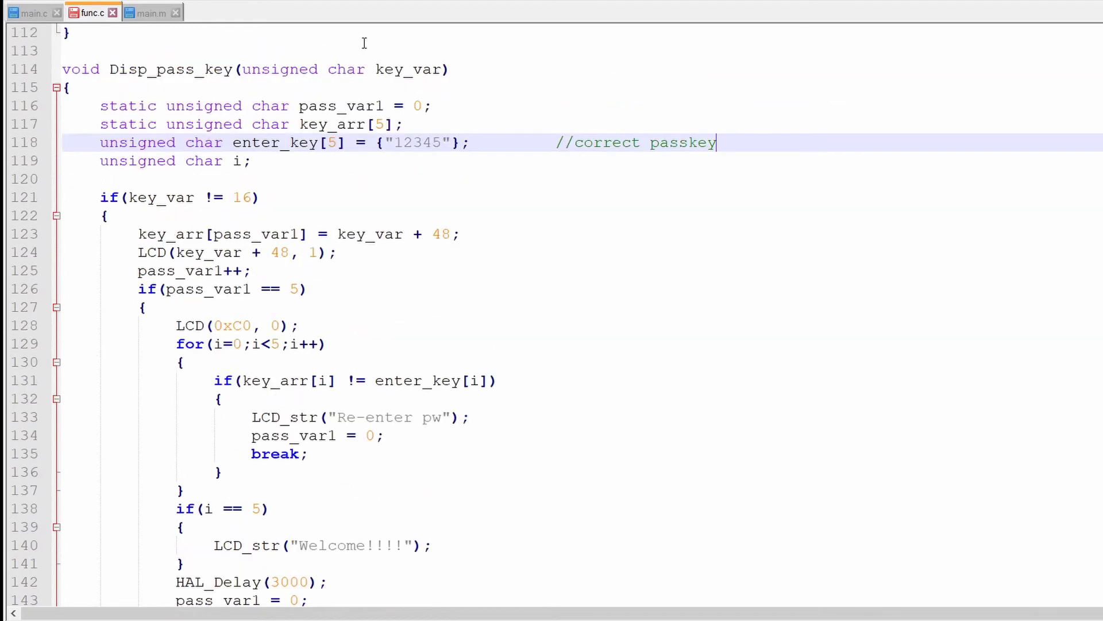
# Highlight every use of key_var and point out the key_var != 16 condition
pyautogui.doubleClick(377, 69)
pyautogui.click(431, 178)
pyautogui.scroll(-1, 123, 196)
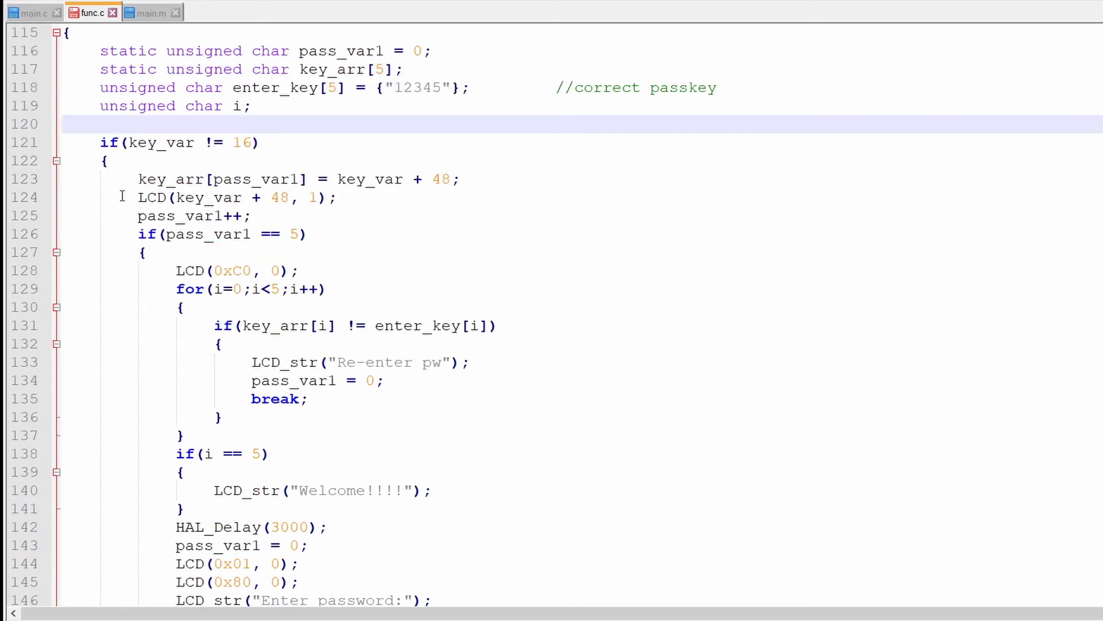
pyautogui.click(516, 140)
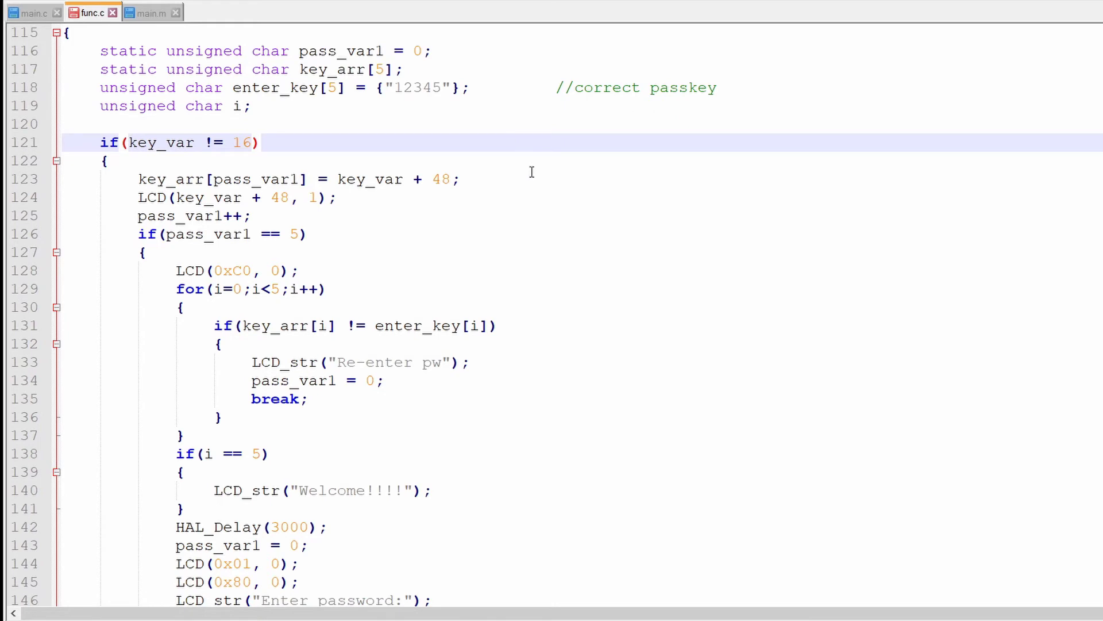
pyautogui.scroll(-2, 259, 192)
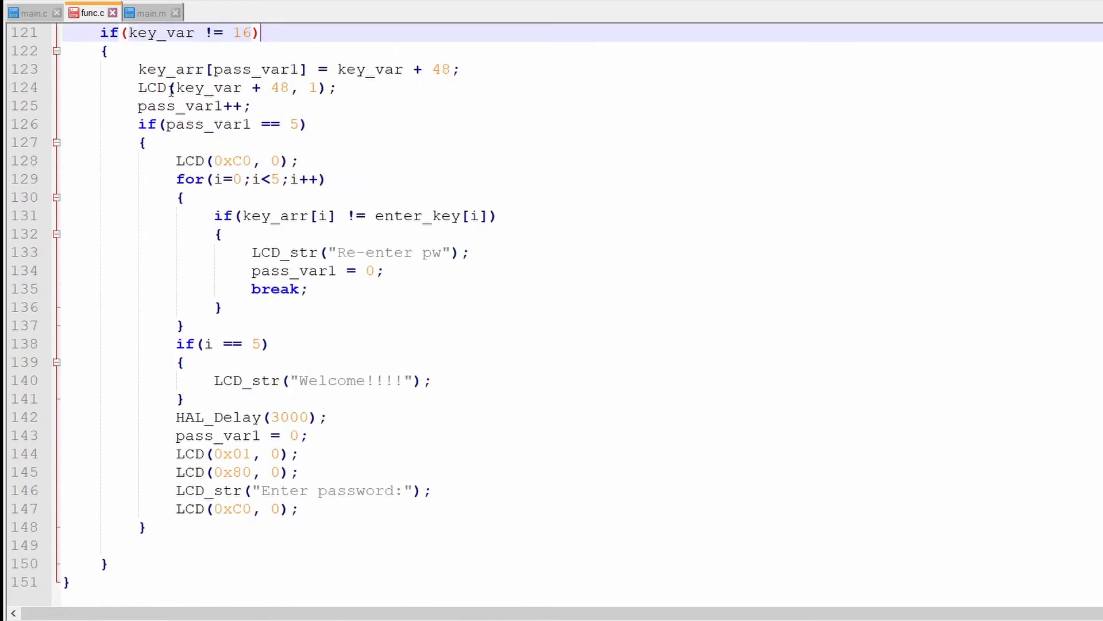
pyautogui.scroll(1, 231, 106)
pyautogui.scroll(-1, 231, 108)
pyautogui.click(177, 69)
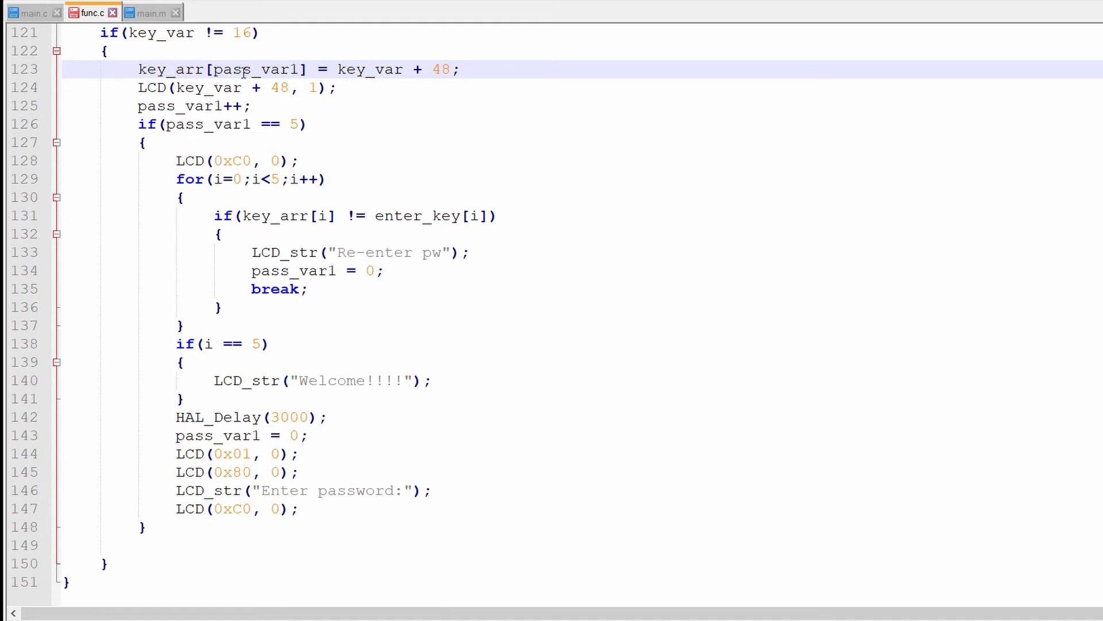
pyautogui.moveTo(214, 69); pyautogui.dragTo(299, 68)
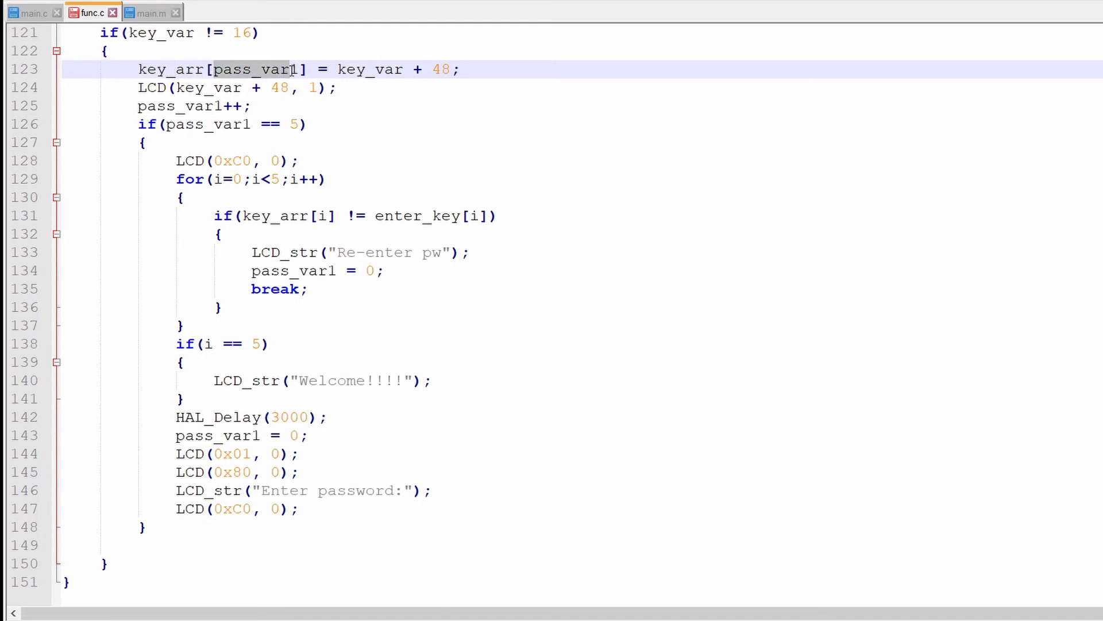
pyautogui.click(400, 115)
pyautogui.scroll(4, 399, 115)
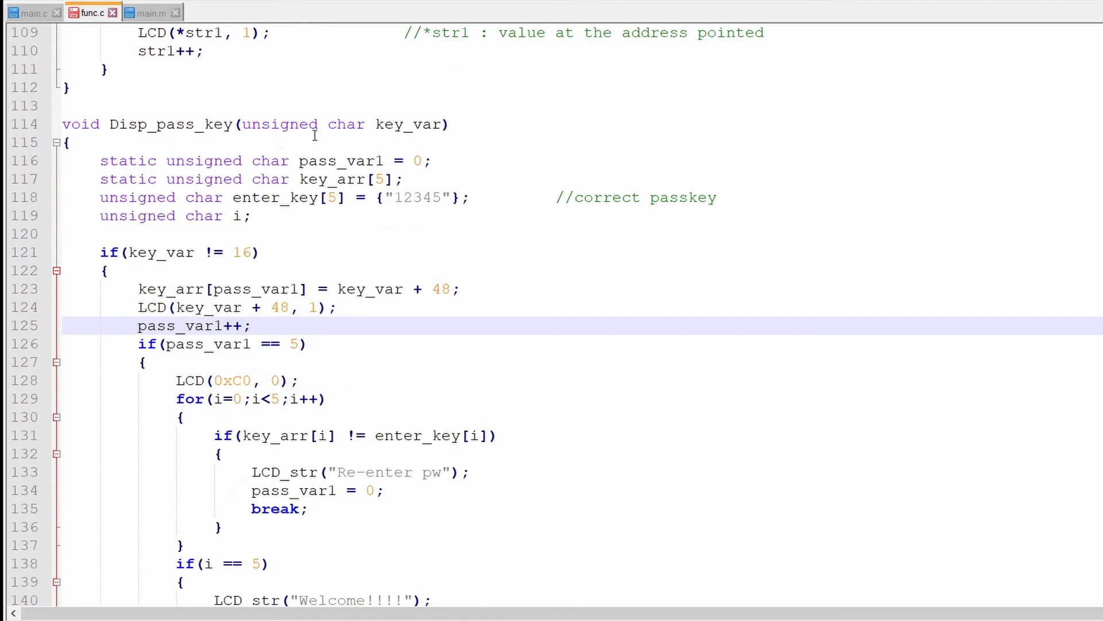
pyautogui.moveTo(299, 161); pyautogui.dragTo(385, 161)
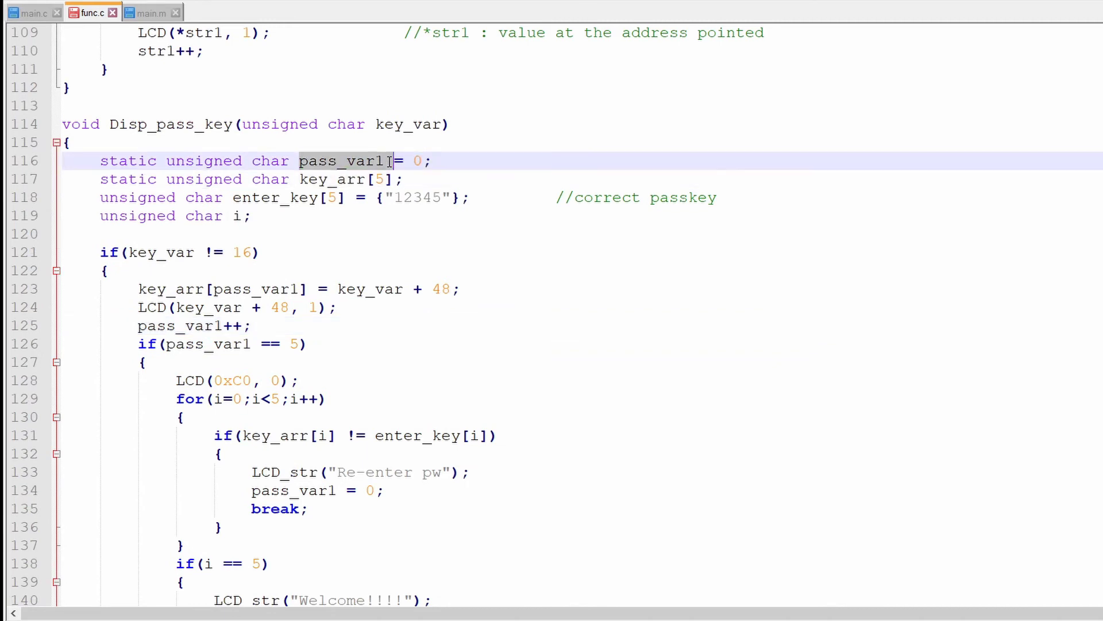
pyautogui.scroll(-4, 369, 246)
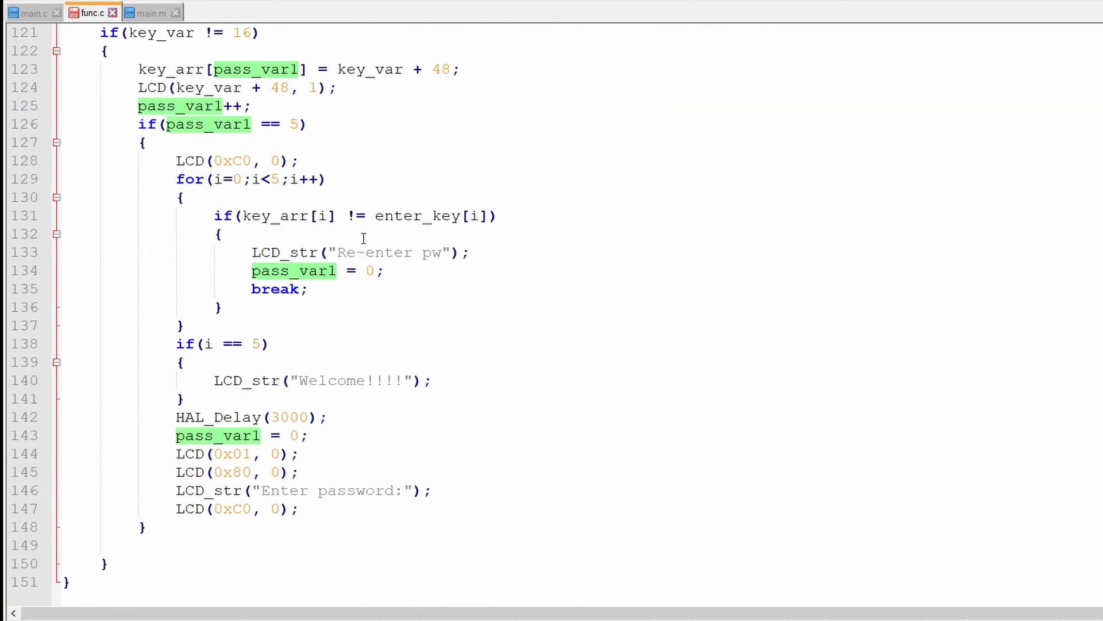
pyautogui.click(377, 108)
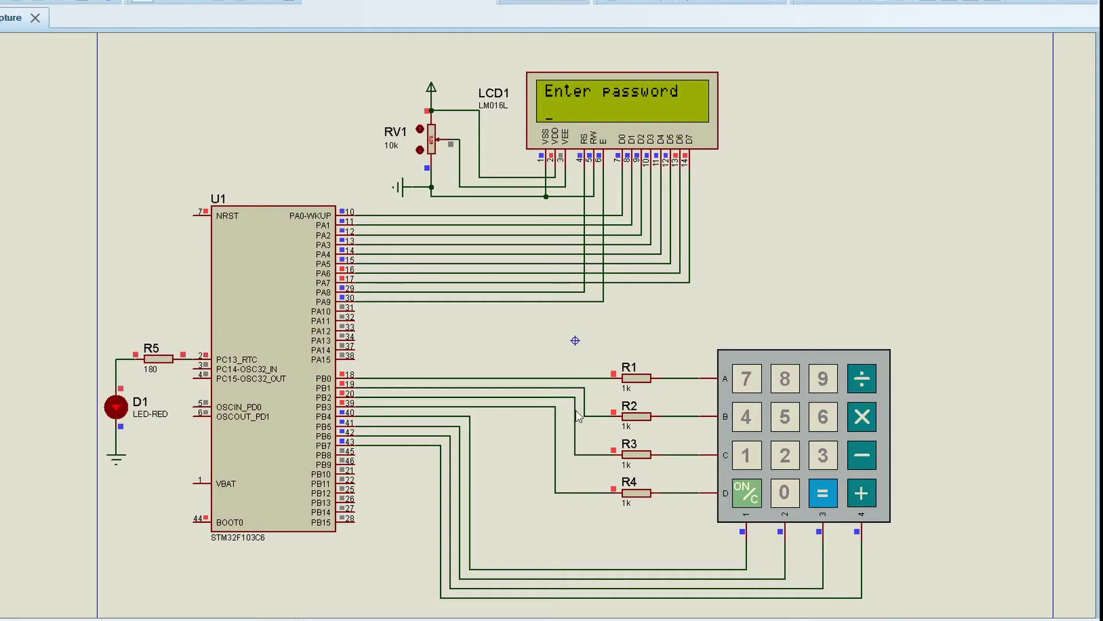
# Enter digits 1, 2, 3, 4 and 5 on the simulated keypad, retrying the 4 key
pyautogui.click(744, 464)
pyautogui.click(792, 468)
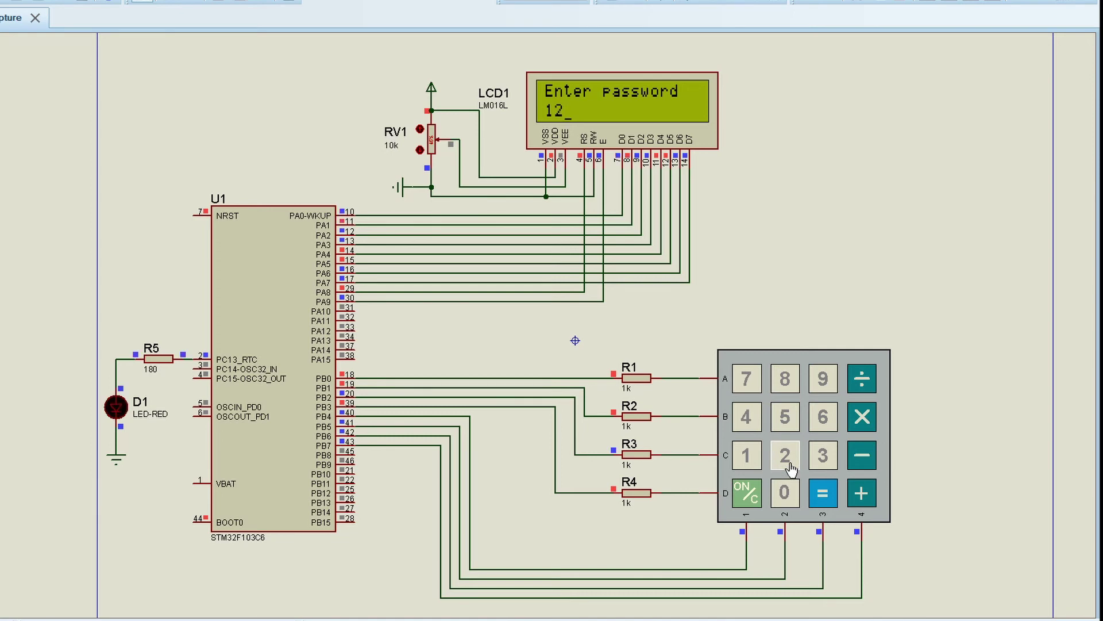
pyautogui.click(823, 463)
pyautogui.click(753, 422)
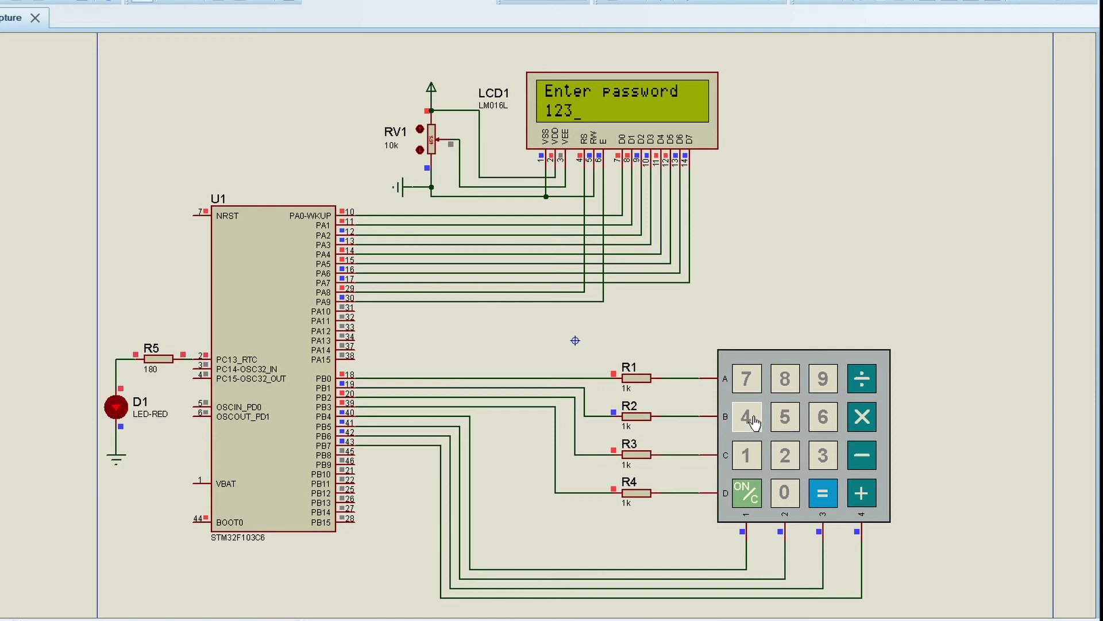
pyautogui.click(752, 422)
pyautogui.click(752, 422)
pyautogui.click(793, 421)
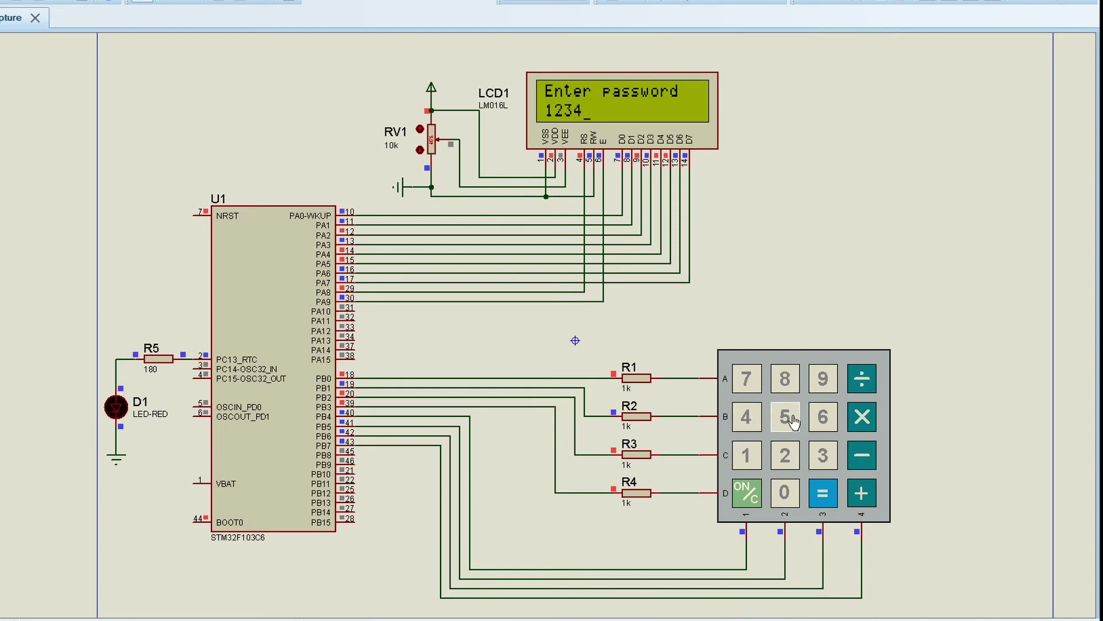